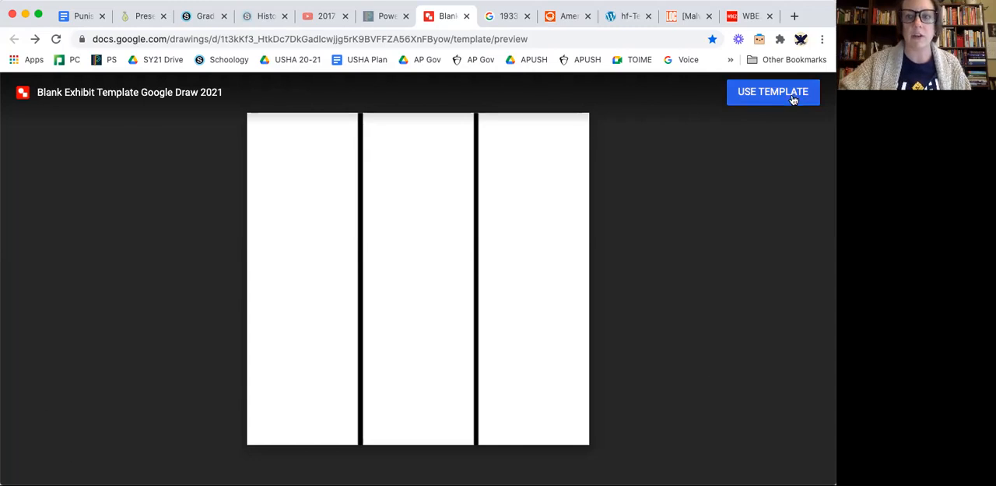
Create a drawing from the blank exhibit template and draw a text box across the top of the first column.
left_click(766, 99)
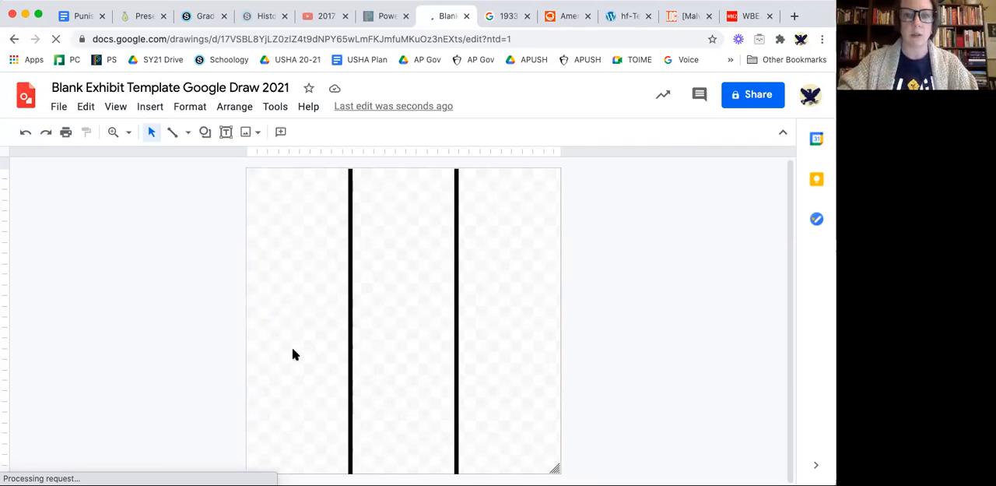
left_click(225, 132)
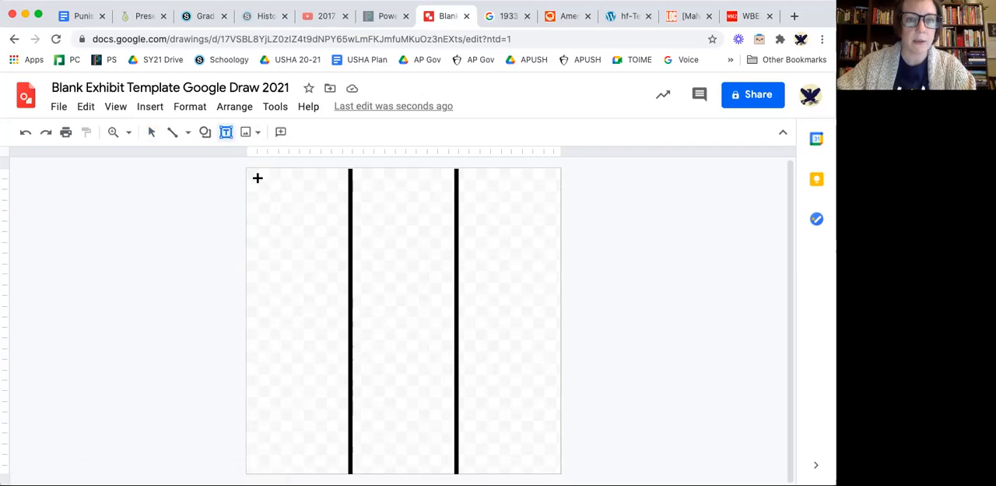
left_click_drag(254, 178, 336, 202)
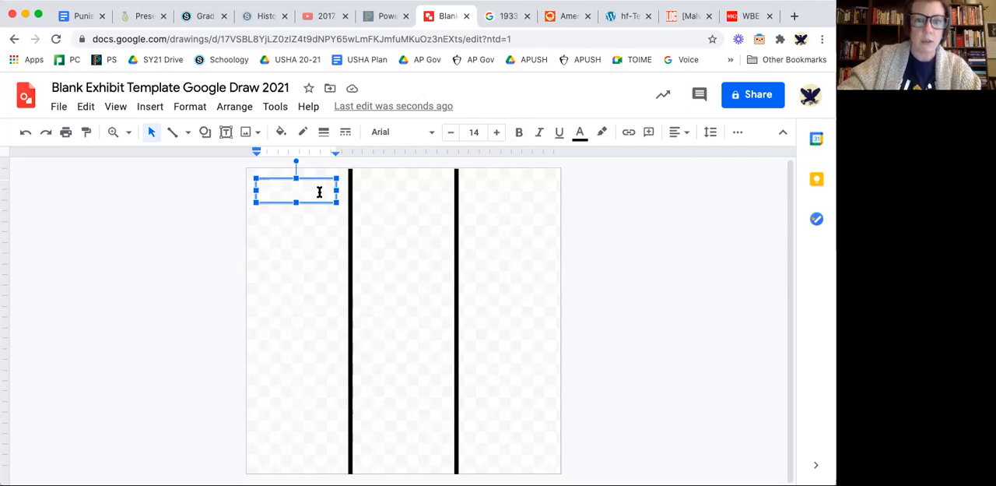
Set the text size to 100 and enter the title 'Malvina Hoffman: Sculptor of “Race”' in the new text box.
left_click(474, 132)
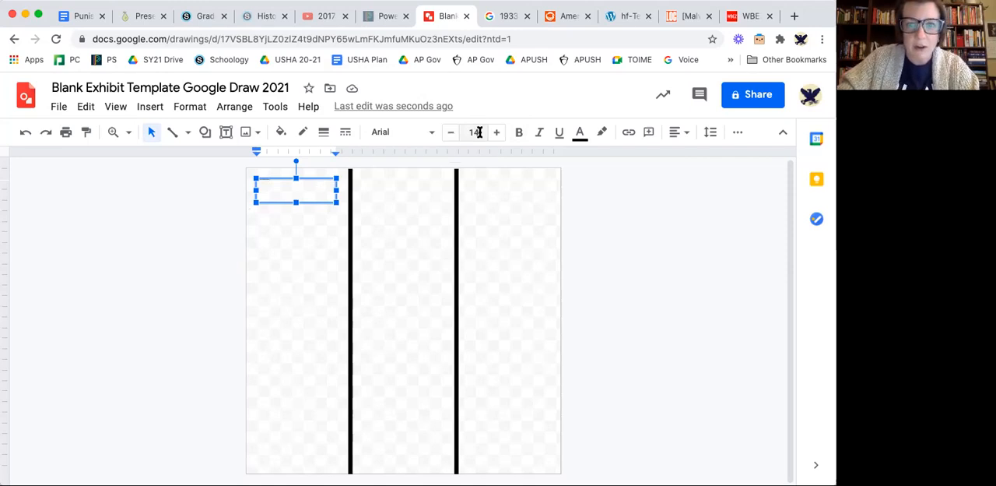
type("100")
key("Return")
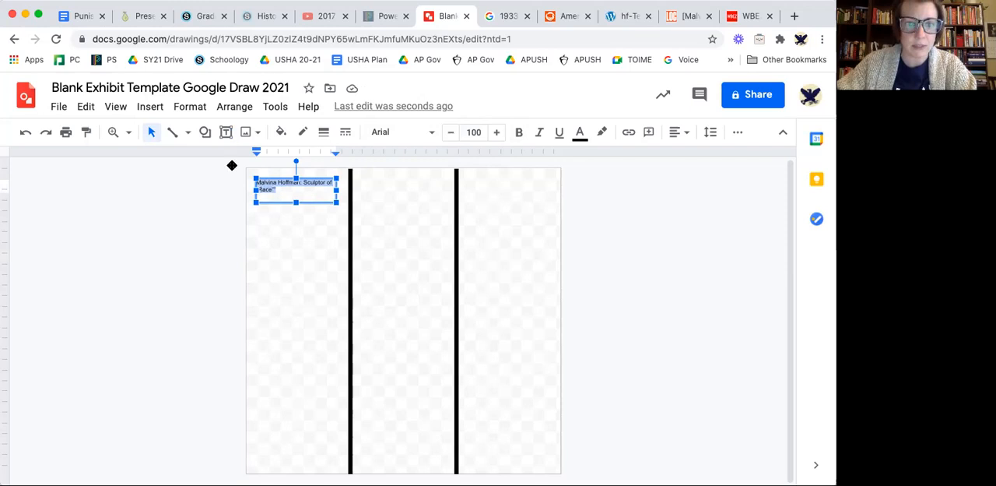
Select the whole title text in the first column and set its font size to 200.
left_click(259, 185)
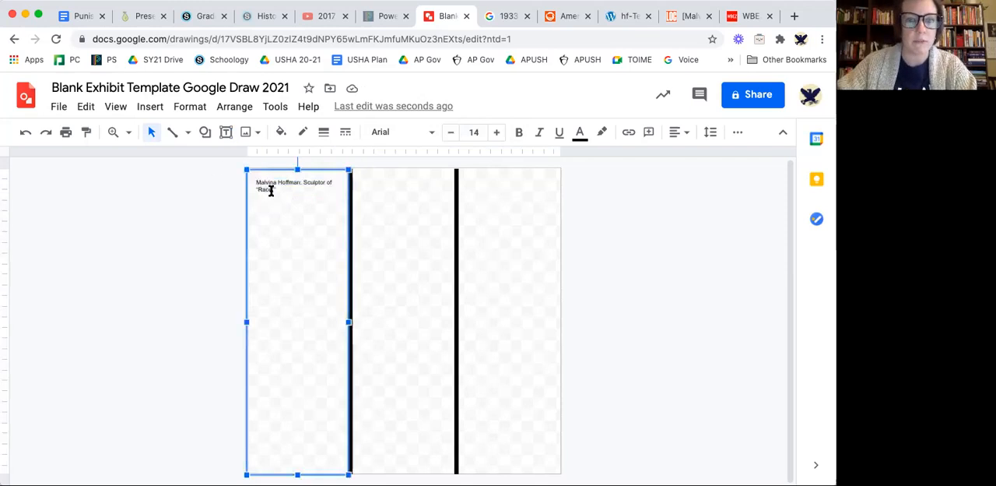
left_click(275, 190)
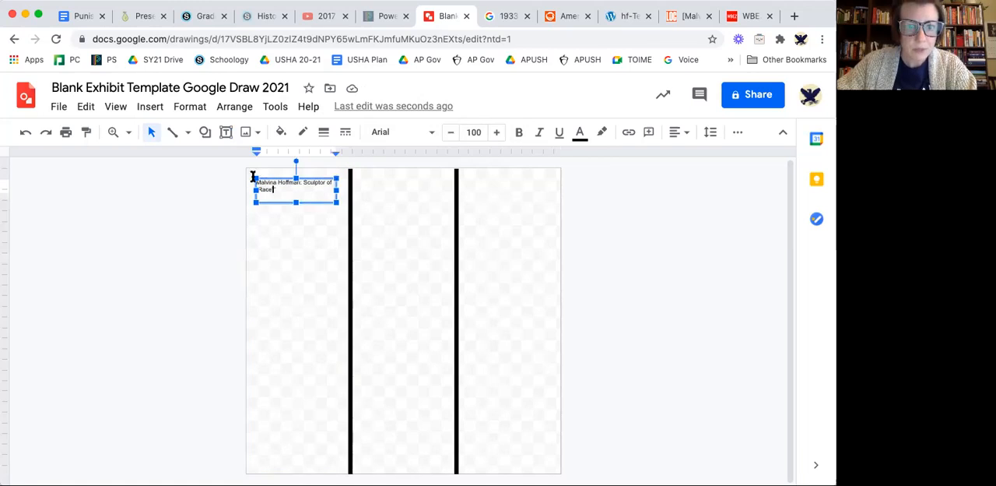
left_click_drag(253, 178, 438, 171)
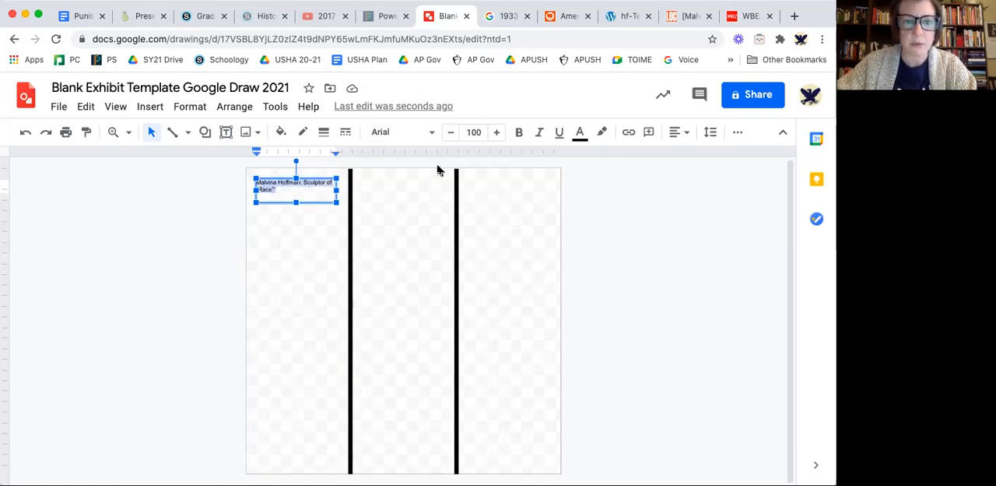
left_click(497, 131)
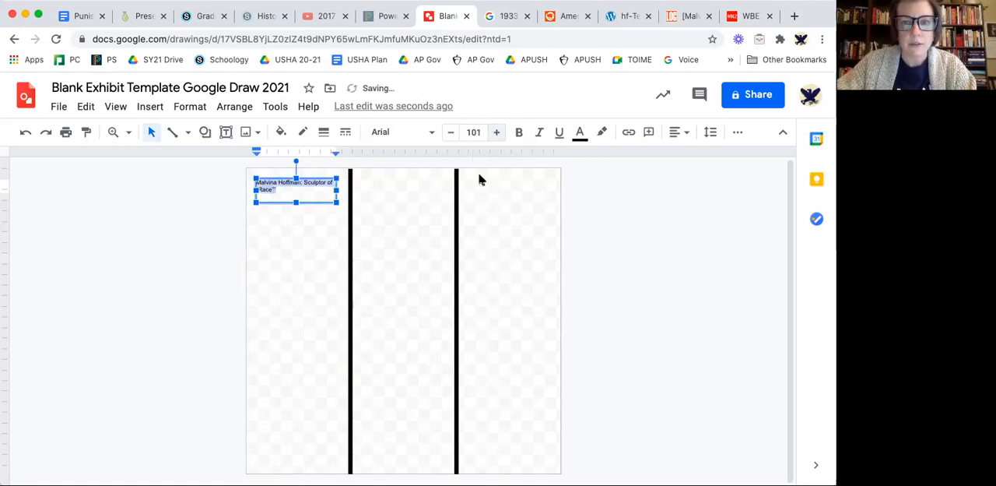
left_click(472, 131)
type("200")
key("Return")
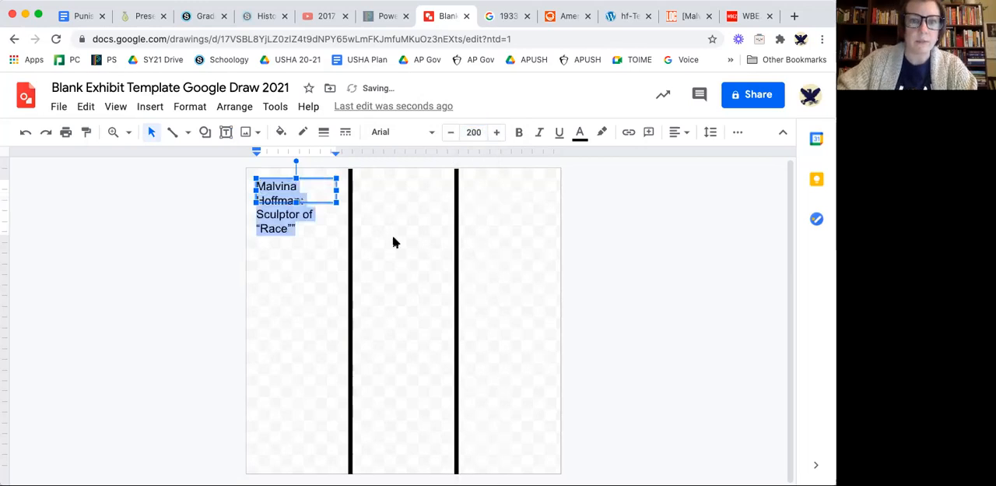
Change the title's font to Caveat and center the text in its box.
left_click(429, 134)
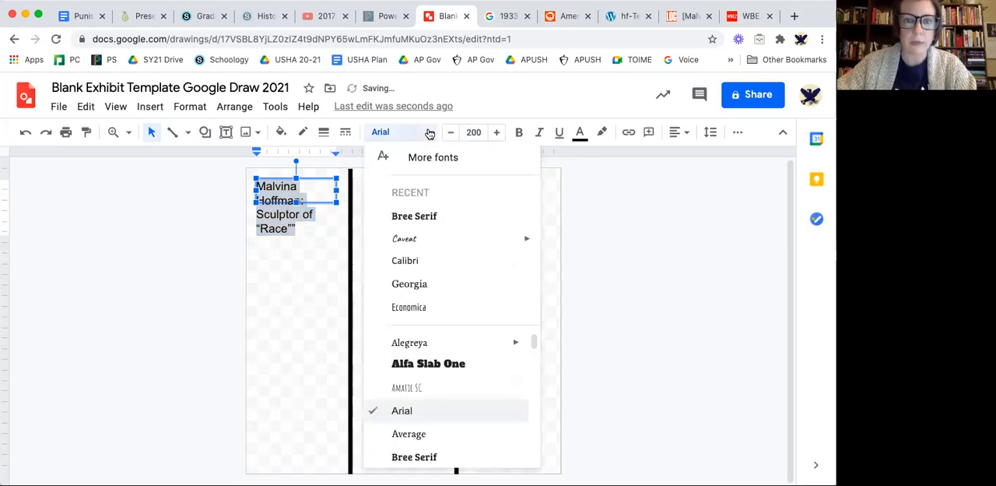
left_click(414, 237)
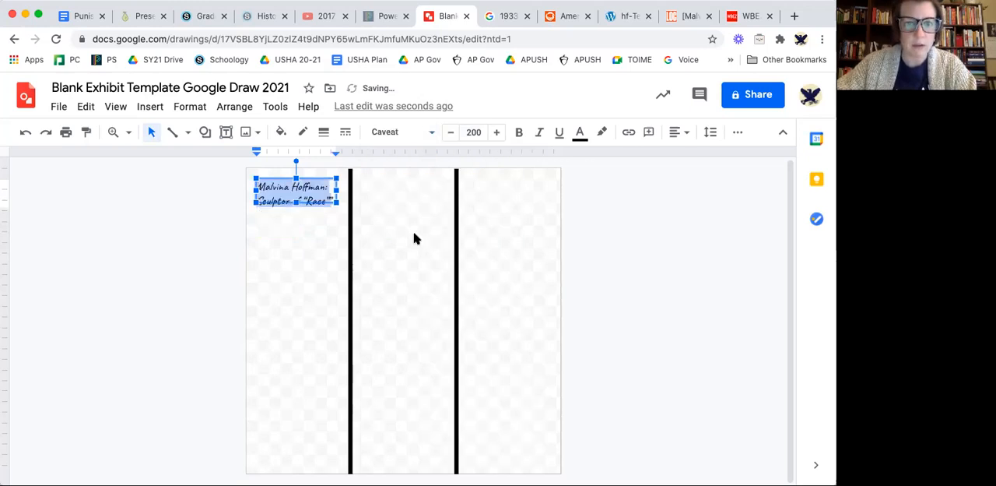
left_click(677, 134)
left_click(698, 154)
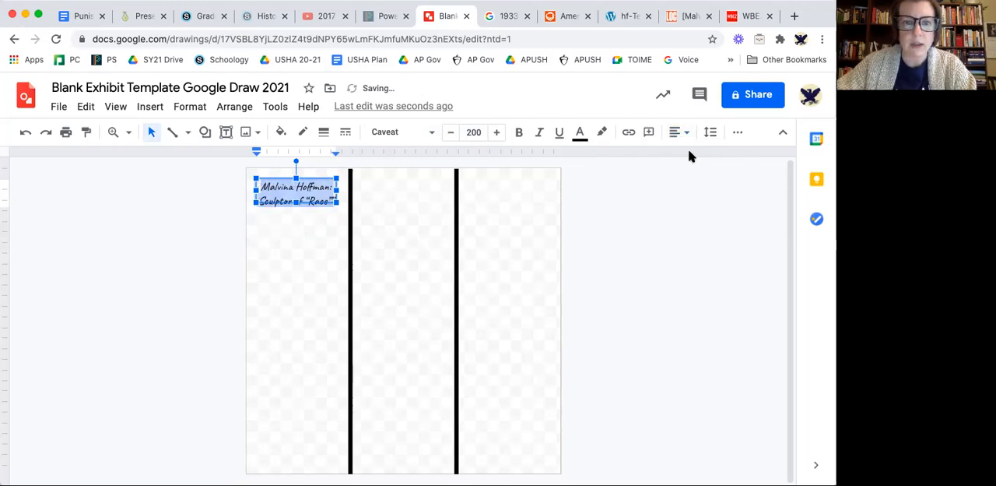
left_click(311, 190)
left_click(284, 233)
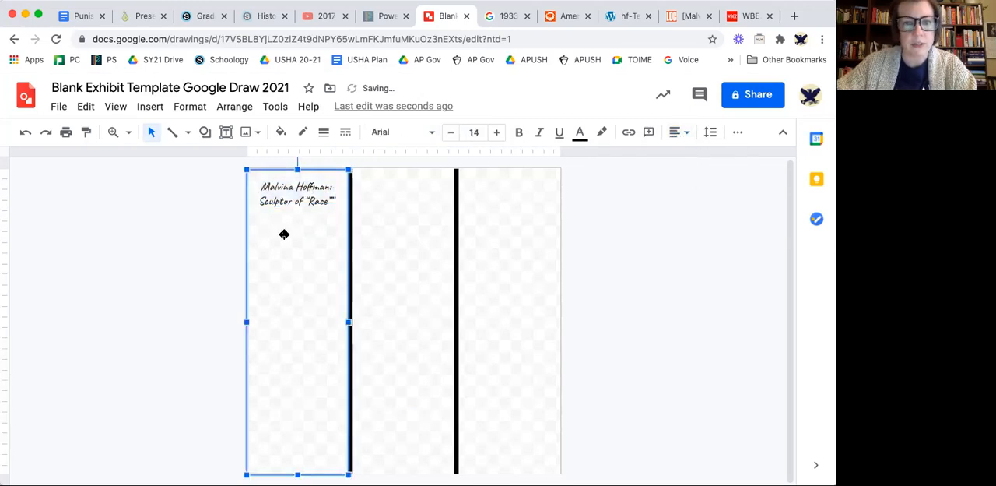
Switch to the Library of Congress page for Malvina Hoffman and copy the portrait photo with sculpture.
left_click(685, 21)
scroll(380, 289, "down", 2)
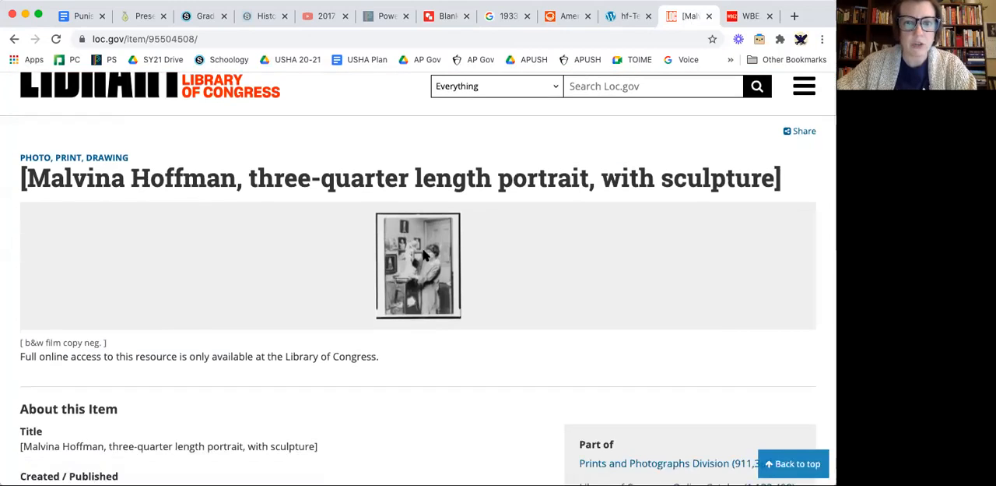
right_click(416, 241)
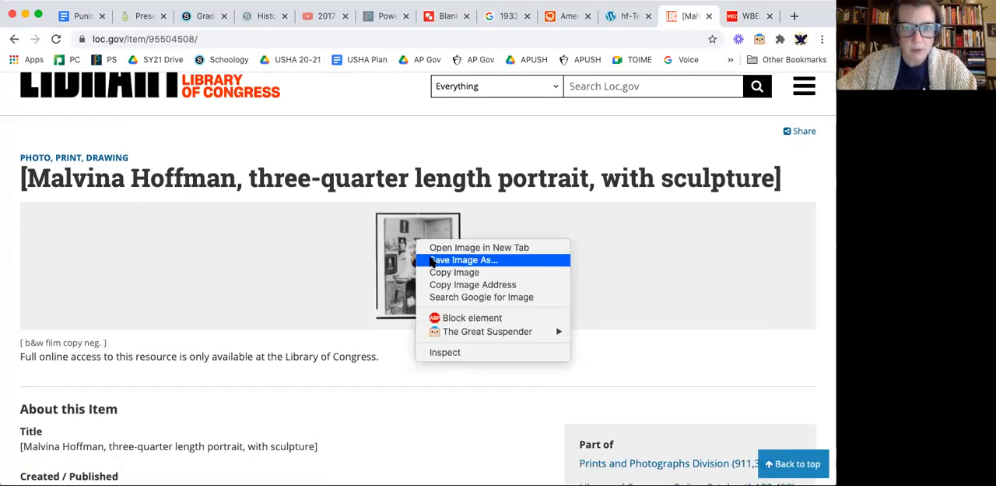
left_click(433, 272)
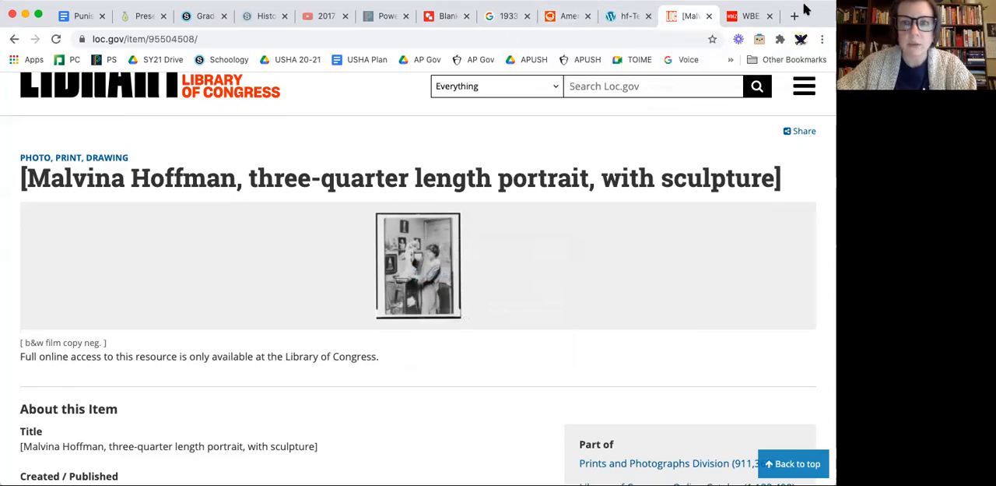
Paste the portrait into the exhibit drawing, enlarge it to nearly the column's width, and place it below the title in the first column.
left_click(451, 17)
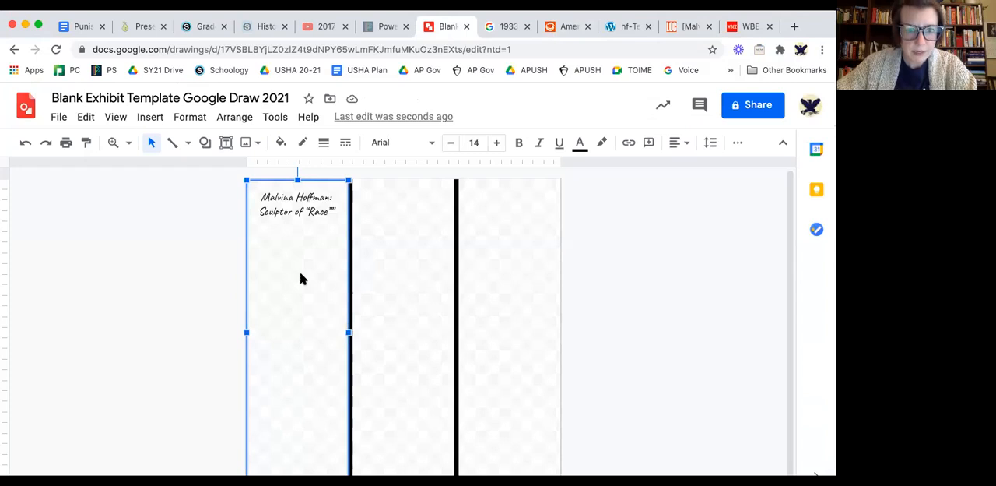
key("ctrl+v")
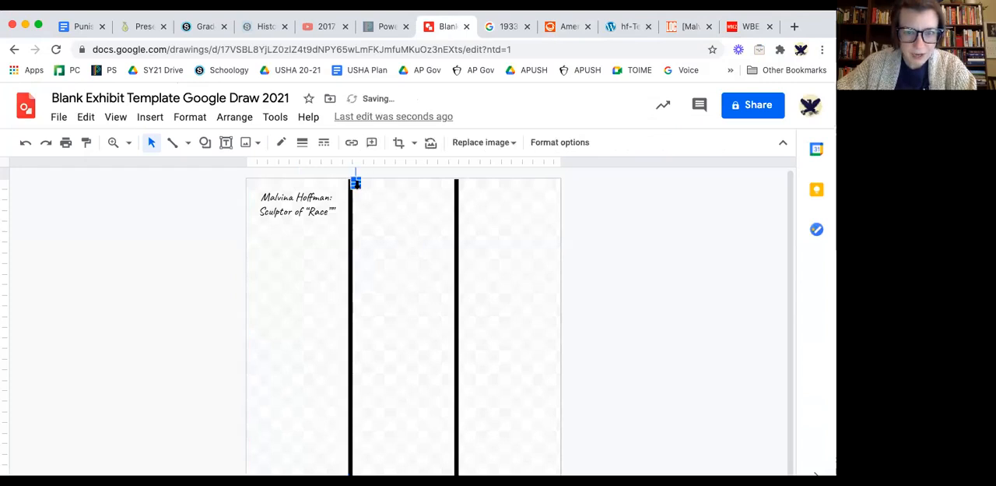
left_click_drag(355, 182, 446, 277)
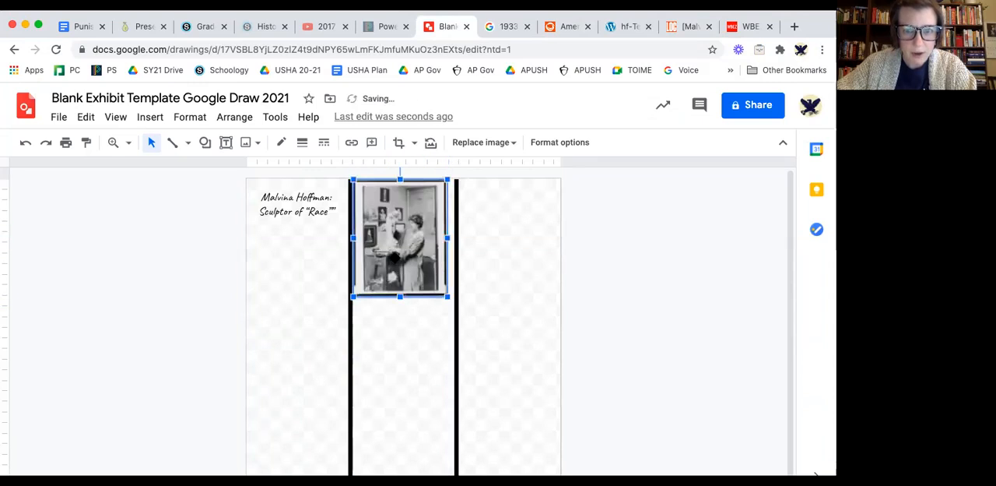
left_click_drag(392, 259, 284, 294)
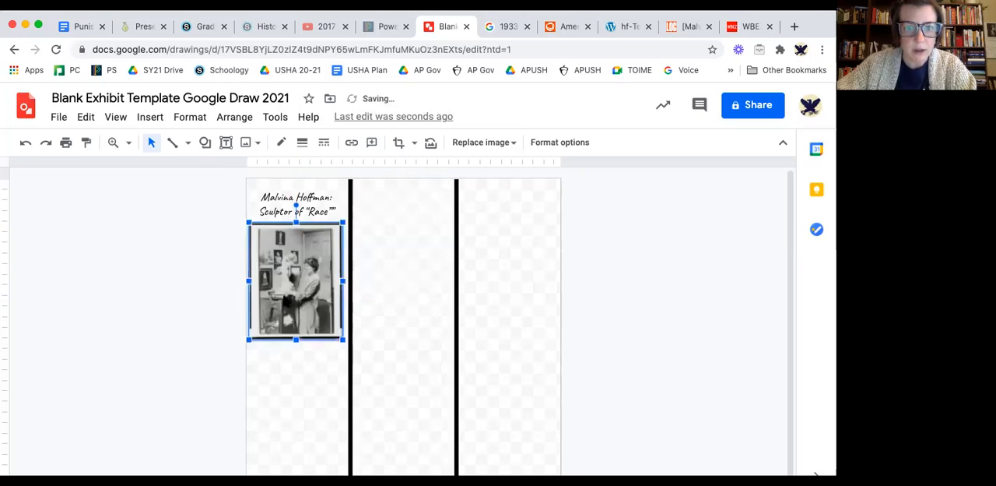
left_click(303, 360)
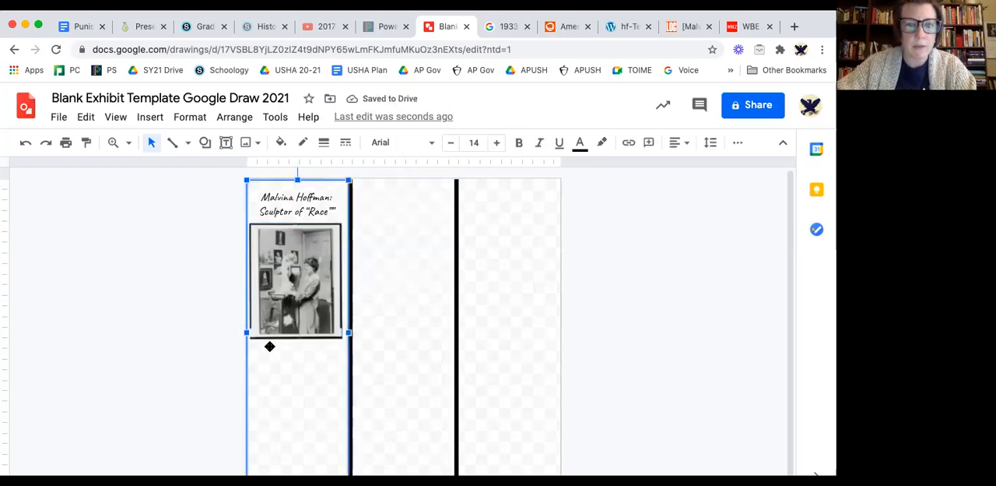
Add a text box below the portrait with the caption 'Photo from Library of Congress' at font size 100.
left_click(225, 142)
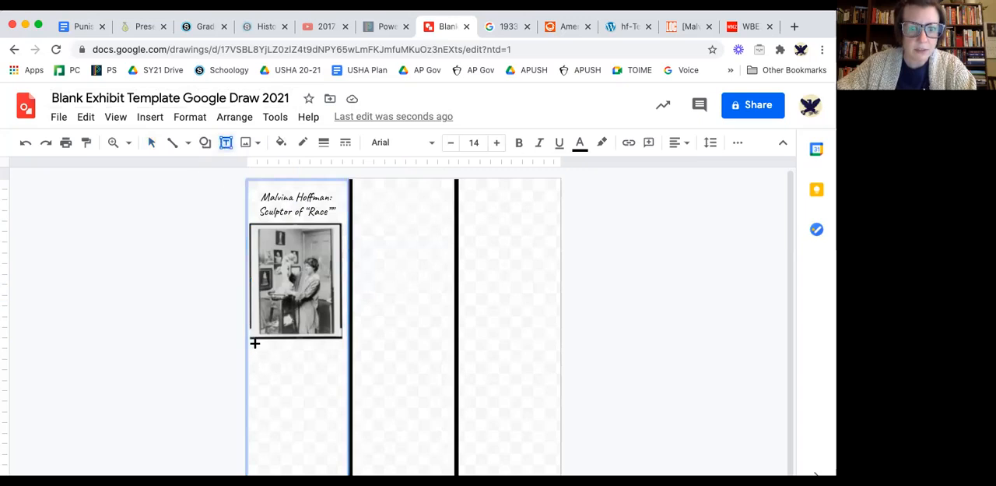
left_click_drag(255, 344, 510, 375)
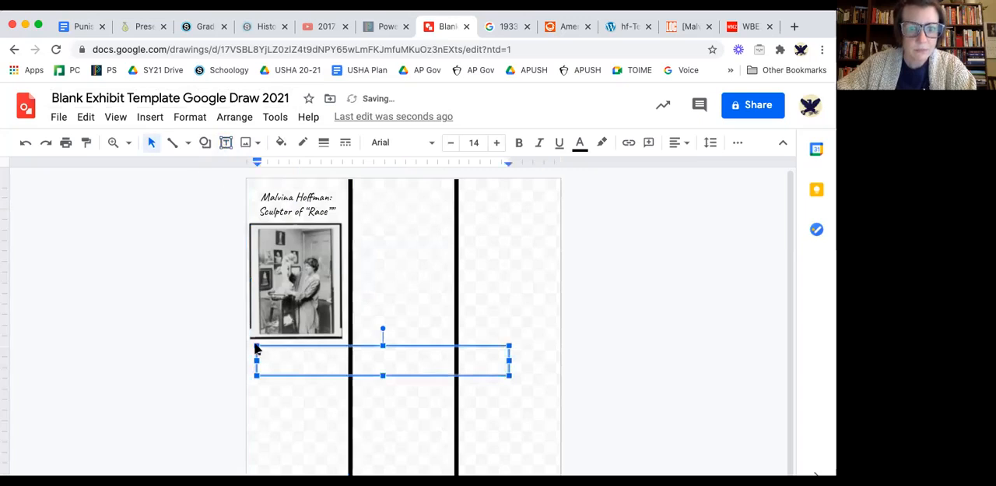
left_click(472, 143)
key("Return")
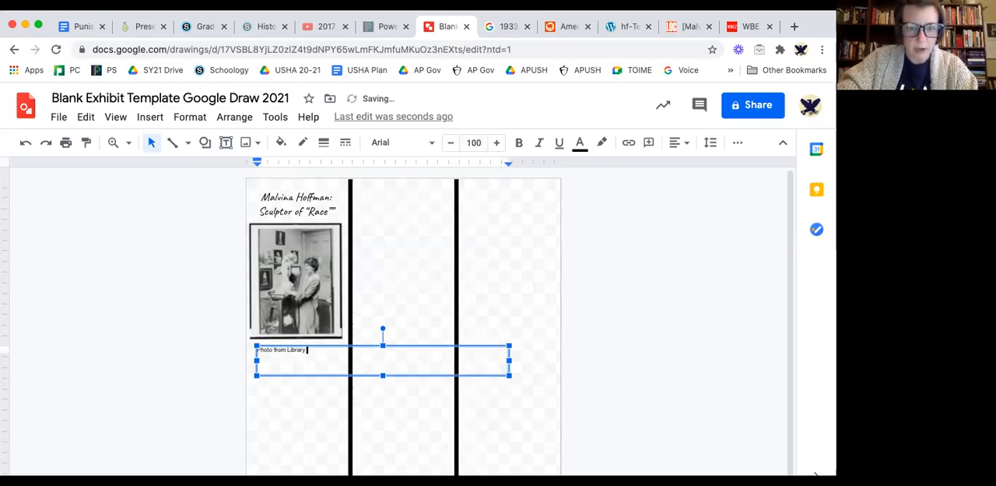
type("ongress")
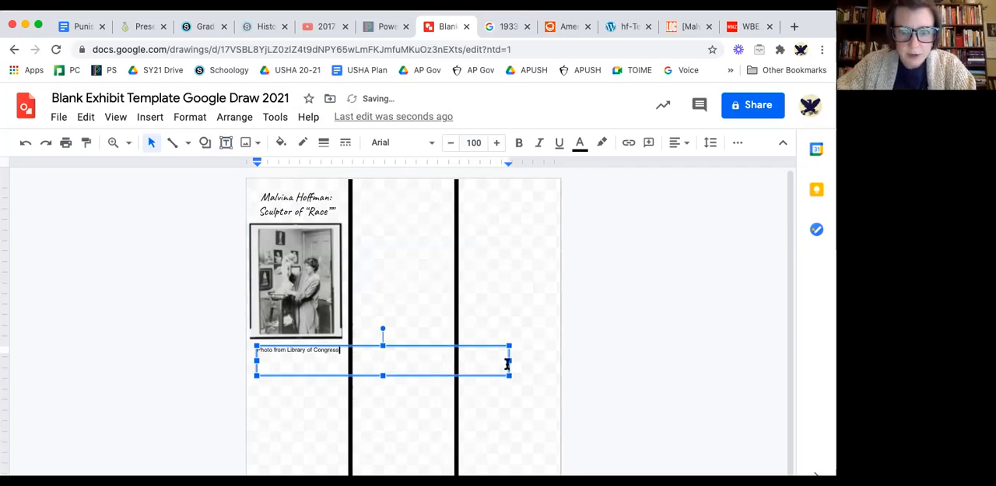
Narrow the photo caption's box to fit the first column and move it up close beneath the portrait.
left_click_drag(511, 360, 343, 357)
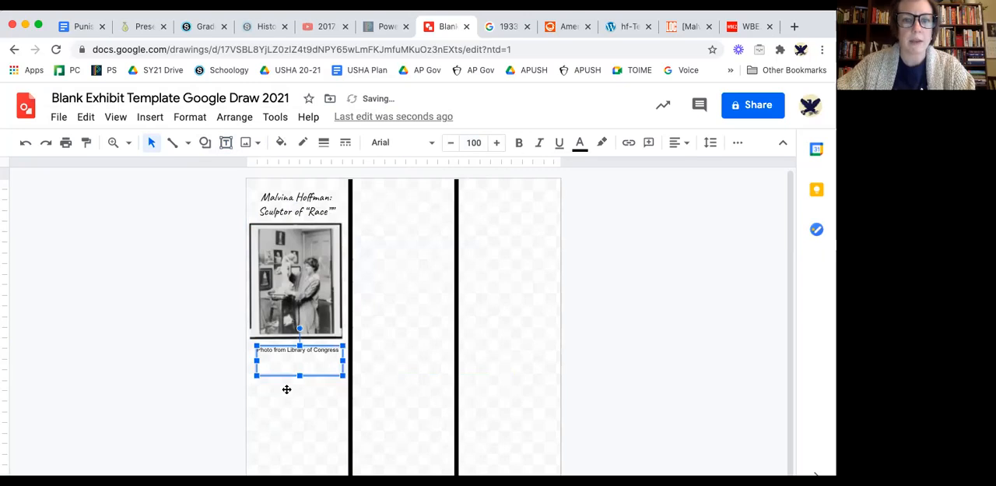
left_click(286, 390)
left_click(314, 347)
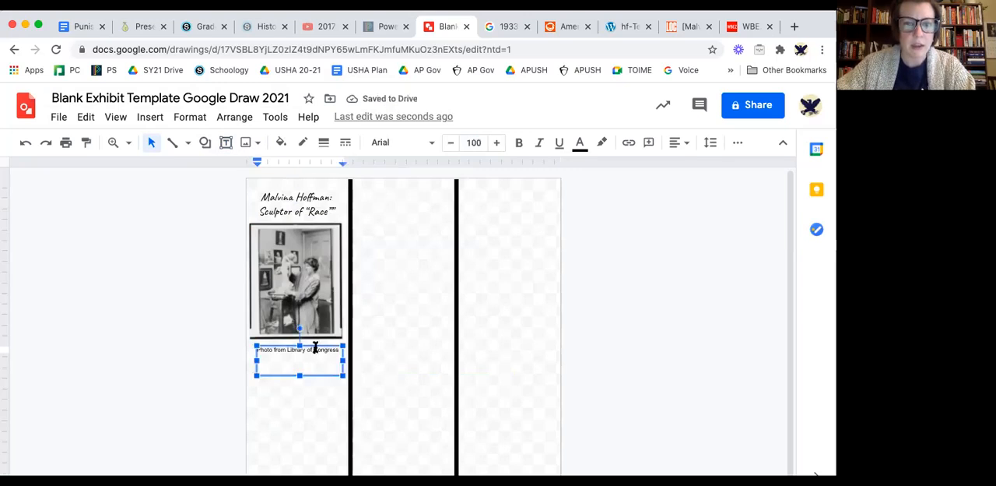
left_click_drag(314, 344, 308, 340)
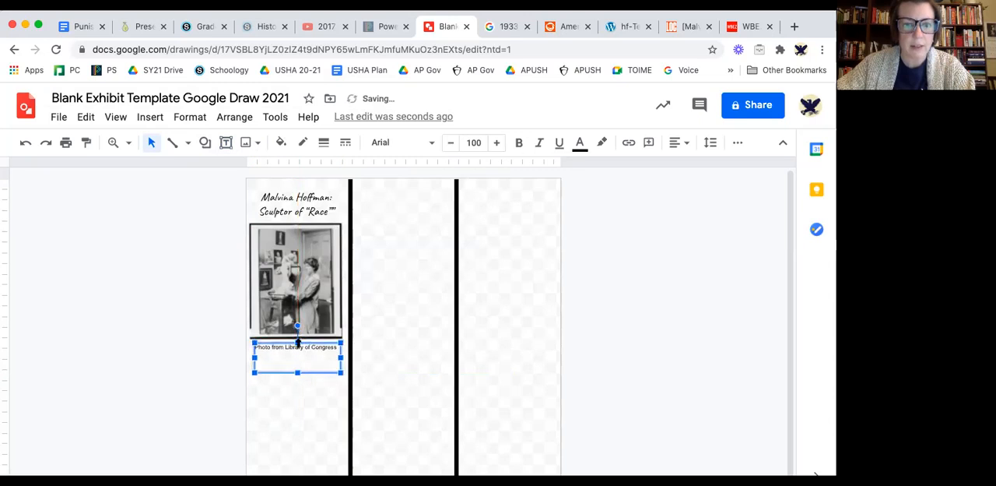
left_click(295, 418)
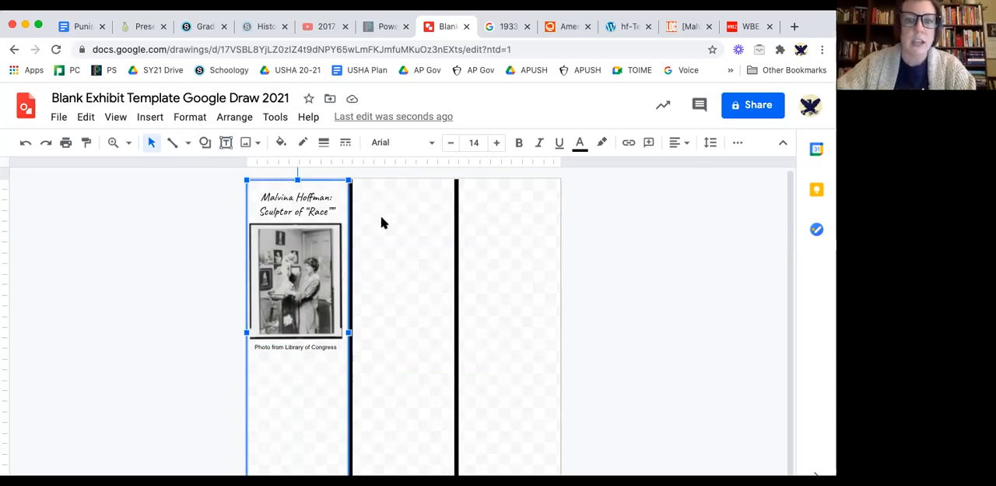
left_click(182, 189)
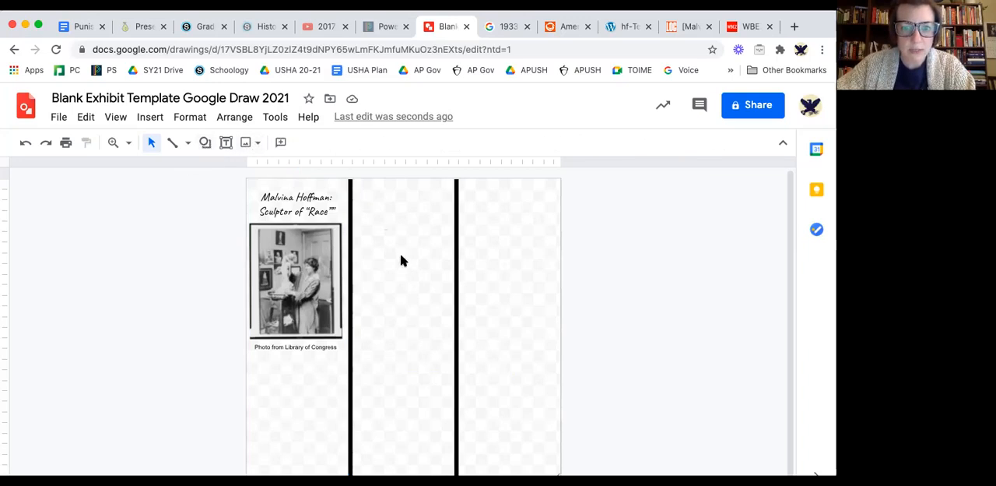
Draw a rectangle spanning the width of the middle column from its upper edge and fill it with dark red.
left_click(205, 142)
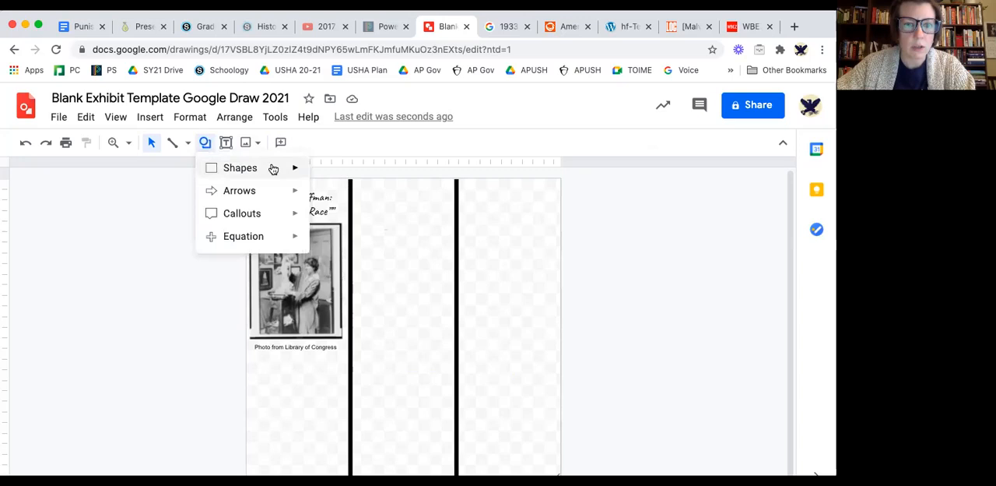
mouse_move(274, 166)
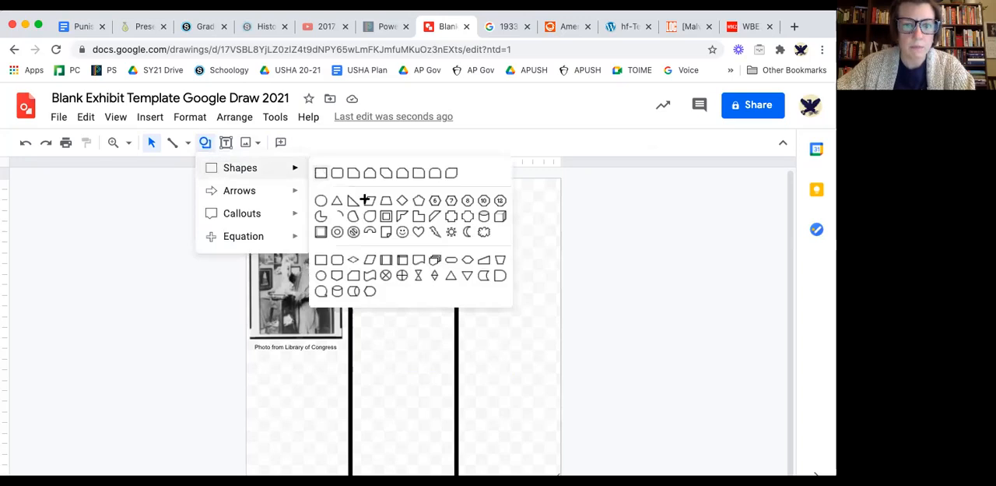
left_click(321, 173)
left_click_drag(353, 180, 454, 454)
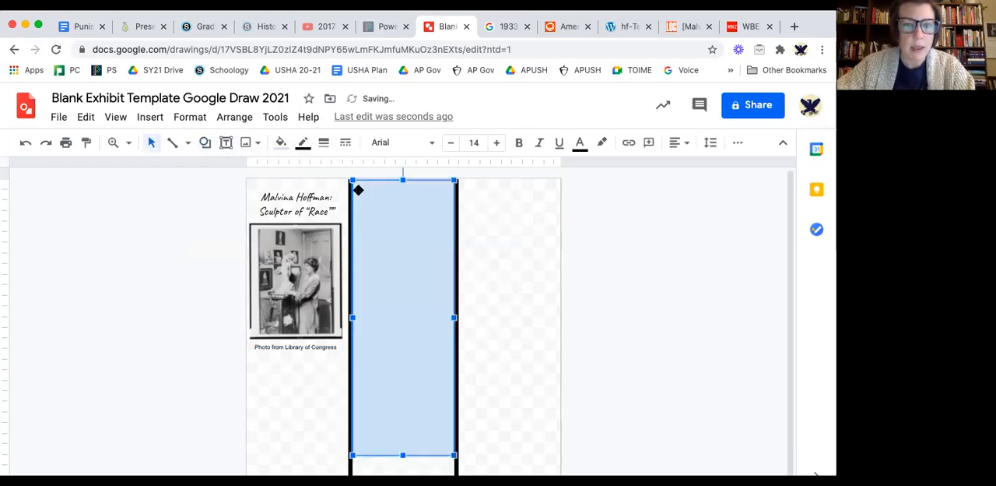
left_click(279, 144)
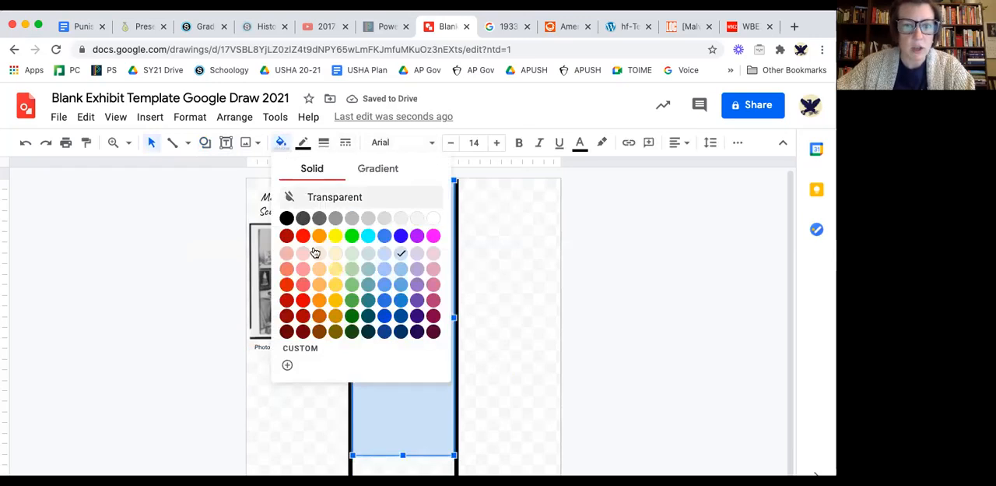
left_click(303, 331)
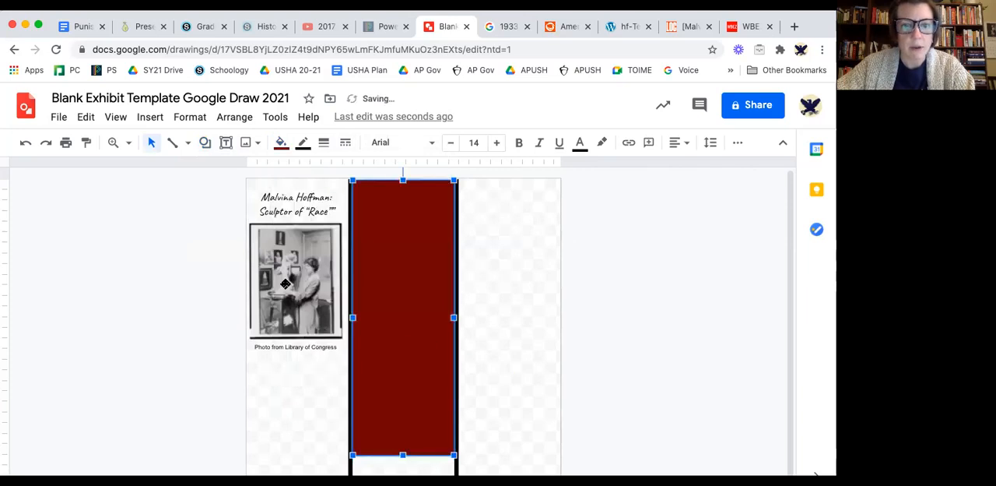
Move the portrait onto the dark red rectangle in the middle column and send the rectangle to the back.
left_click_drag(286, 270, 395, 270)
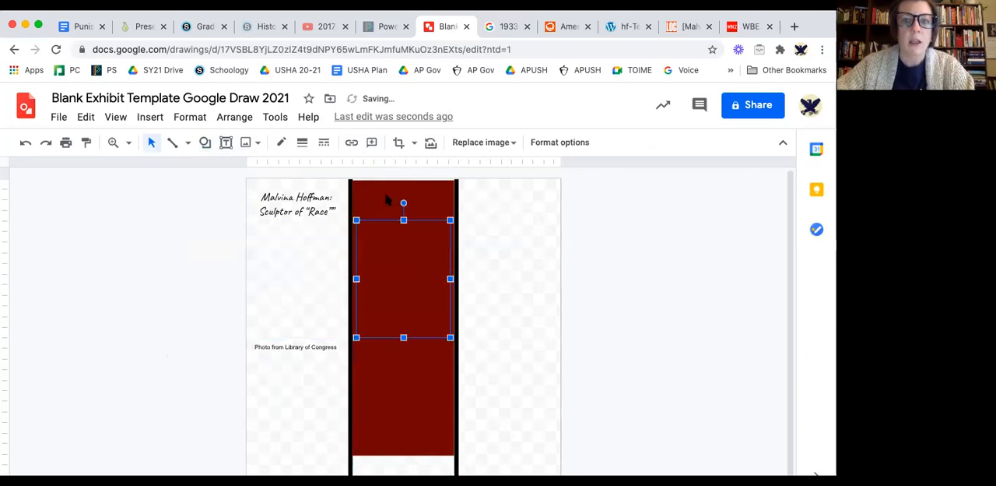
left_click(410, 284)
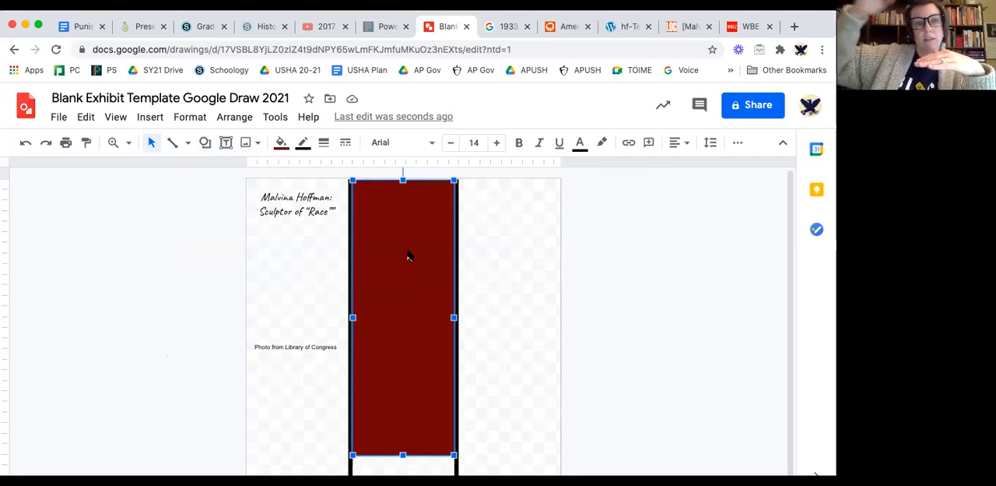
right_click(426, 210)
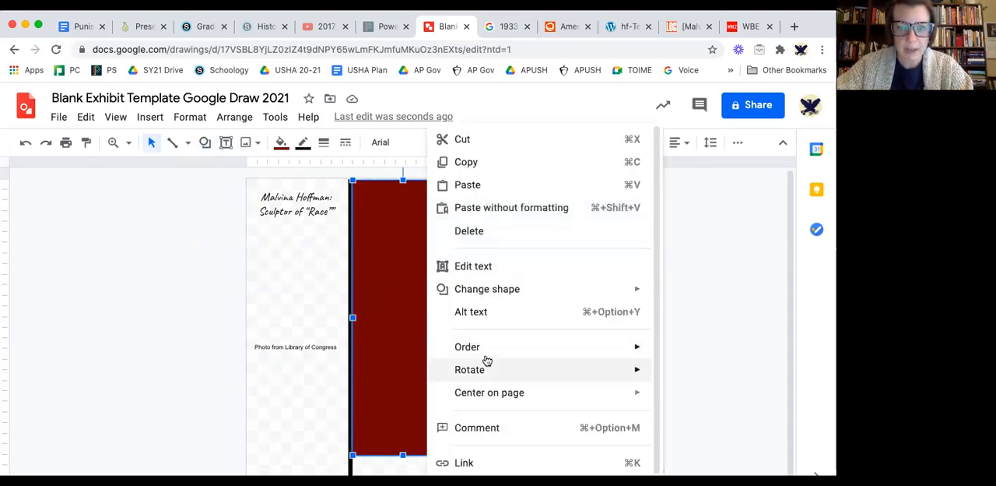
mouse_move(482, 350)
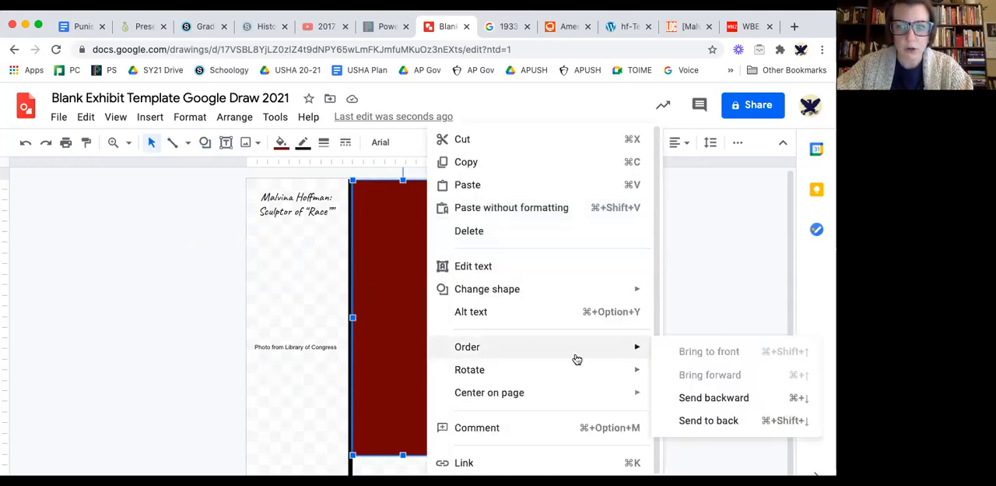
left_click(704, 419)
Give the title box a white fill, move it above the portrait in the middle column, and heighten it to cover both lines.
left_click(279, 194)
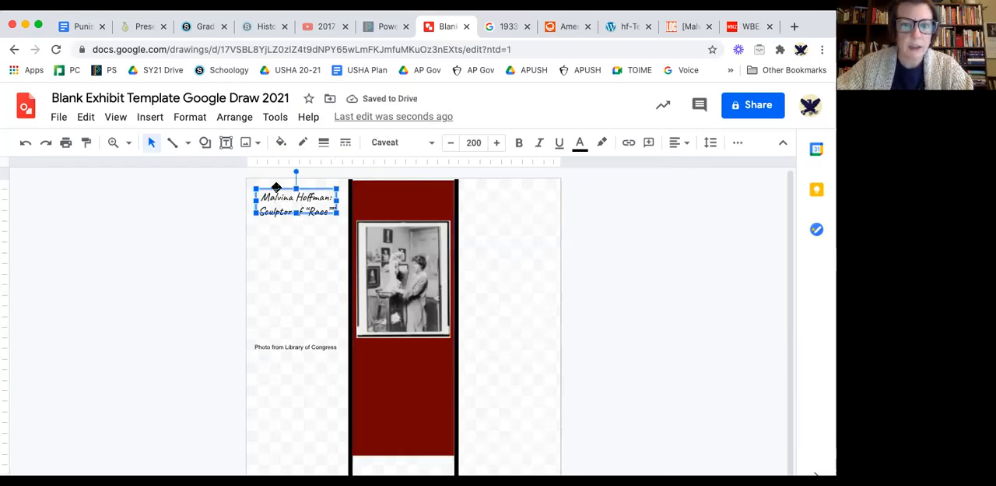
left_click(282, 143)
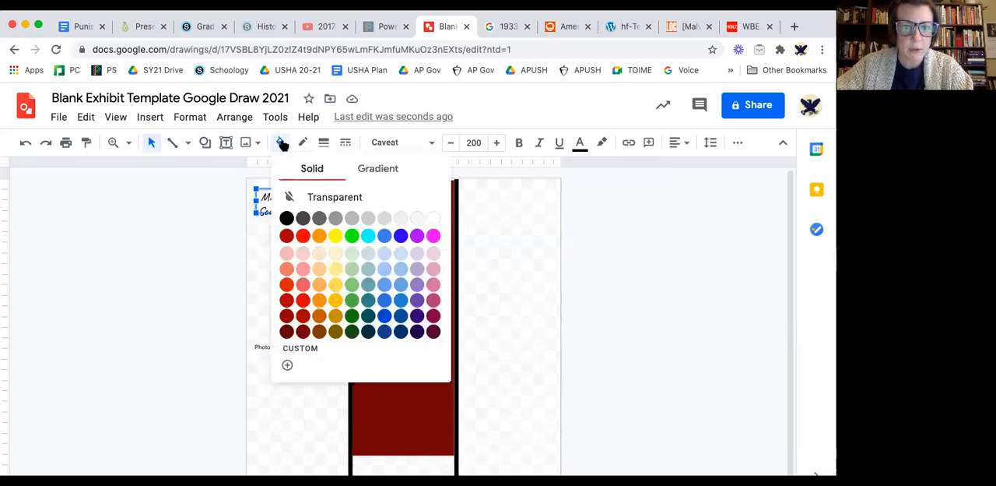
left_click(433, 219)
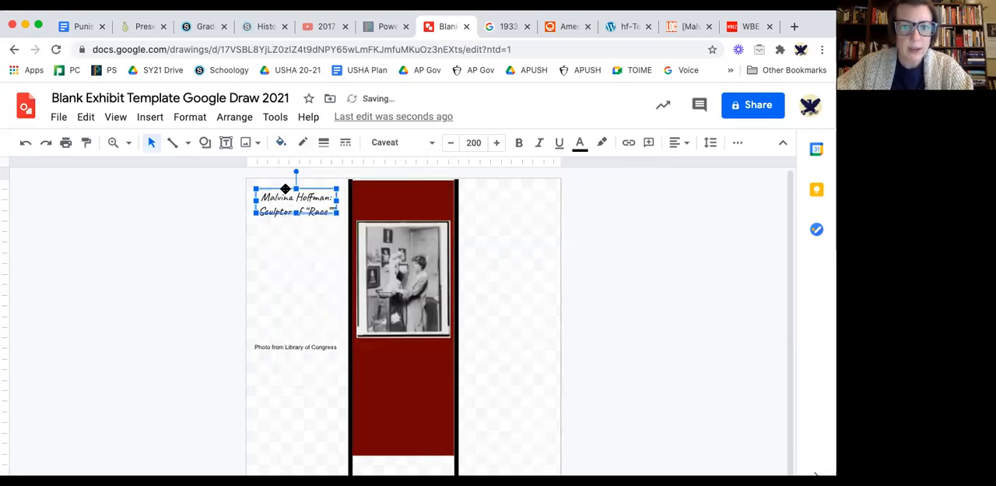
left_click_drag(283, 190, 392, 187)
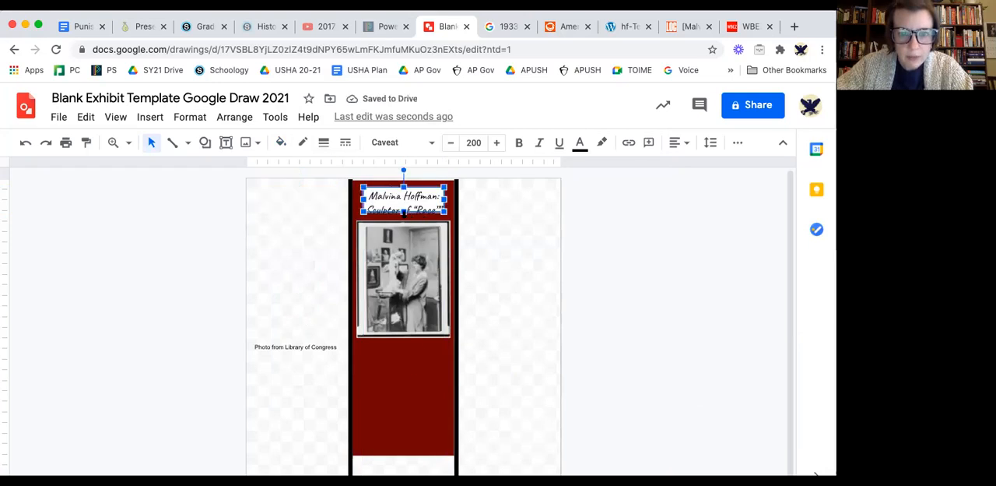
left_click_drag(403, 212, 404, 219)
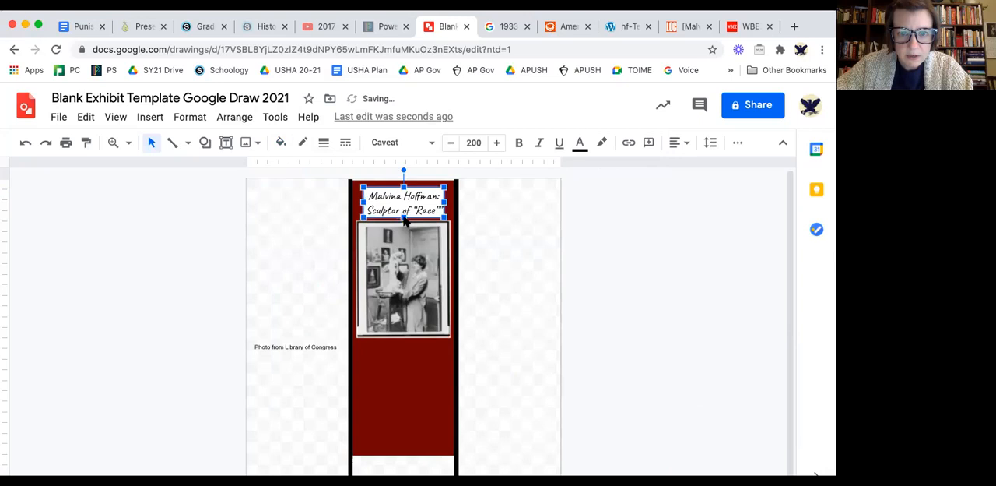
left_click(407, 361)
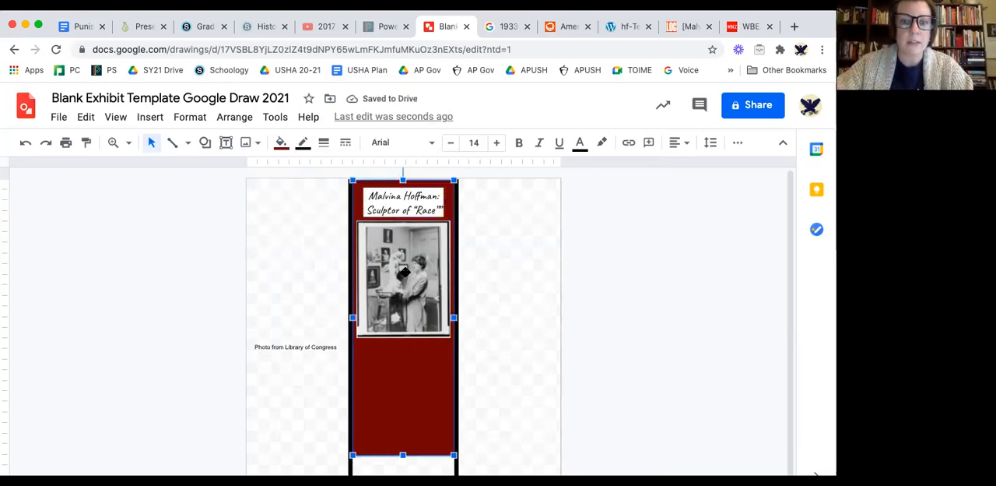
Move the photo caption beneath the portrait on the red background, fill its box with white, and shorten the box to one line.
left_click(278, 345)
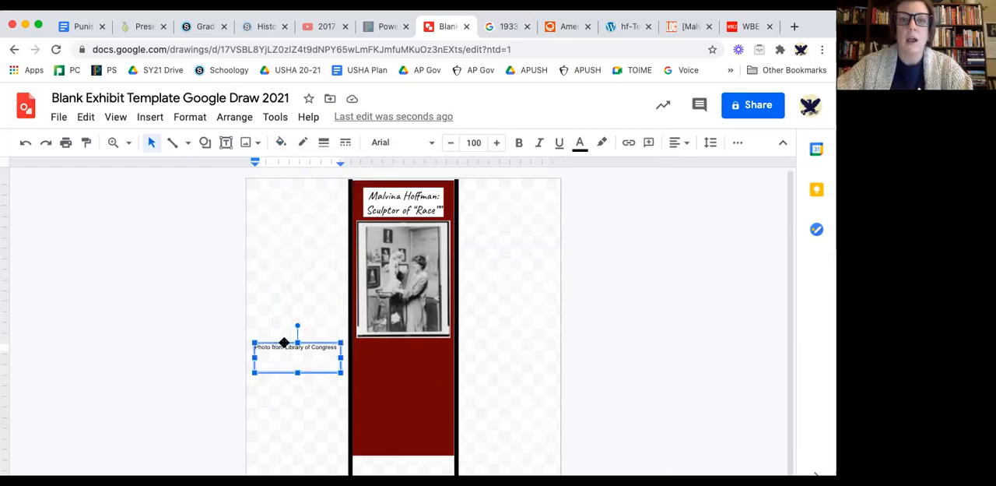
left_click(190, 280)
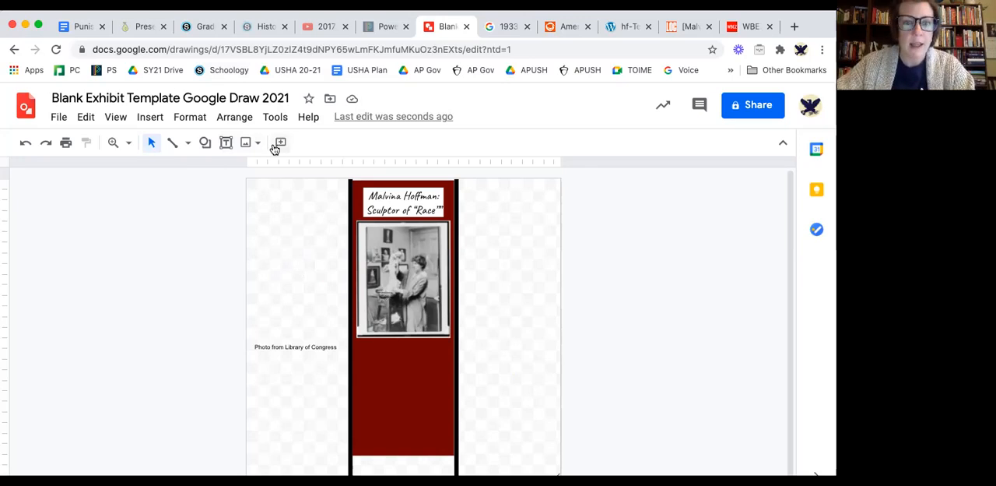
left_click(285, 347)
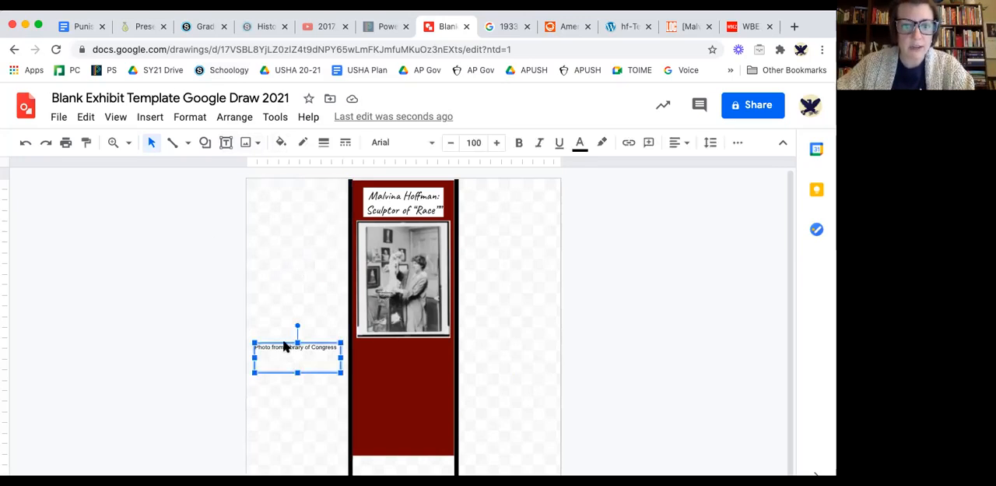
left_click(285, 346)
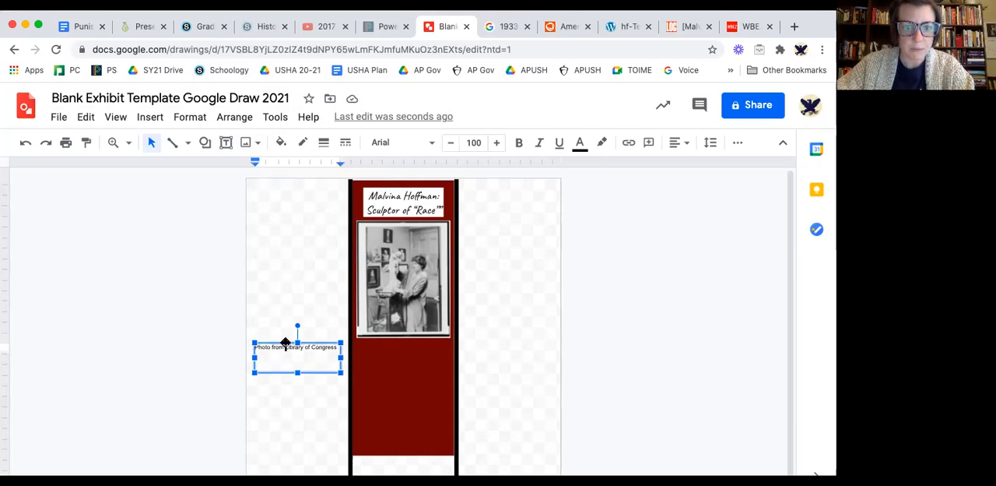
left_click_drag(285, 344, 388, 340)
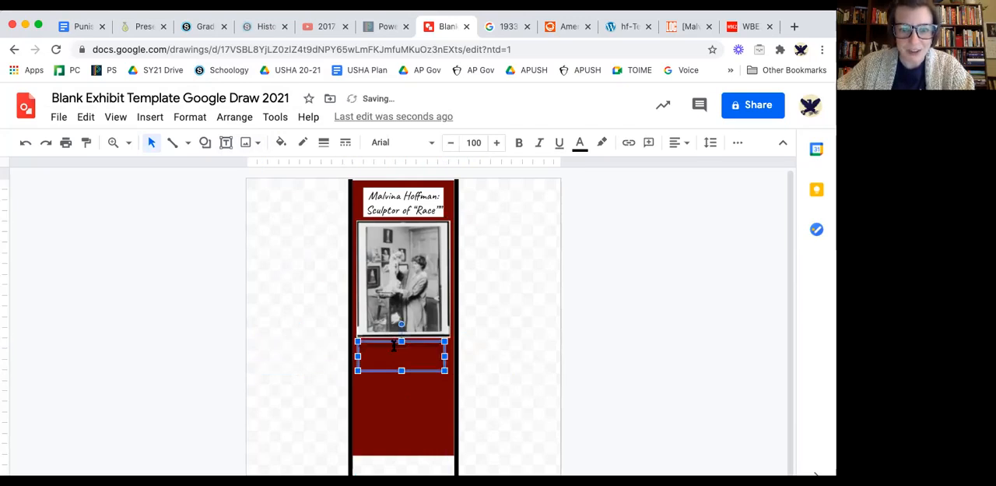
left_click(281, 143)
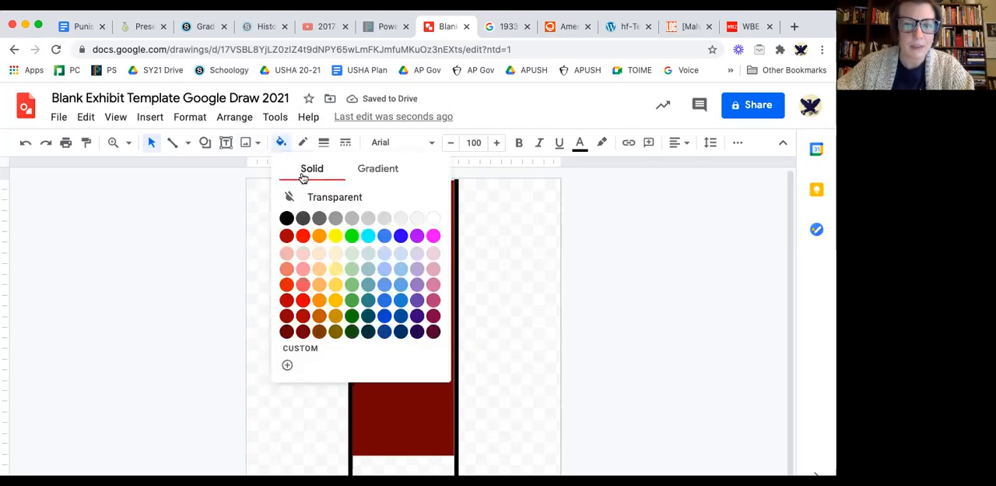
left_click(433, 219)
left_click_drag(401, 370, 402, 349)
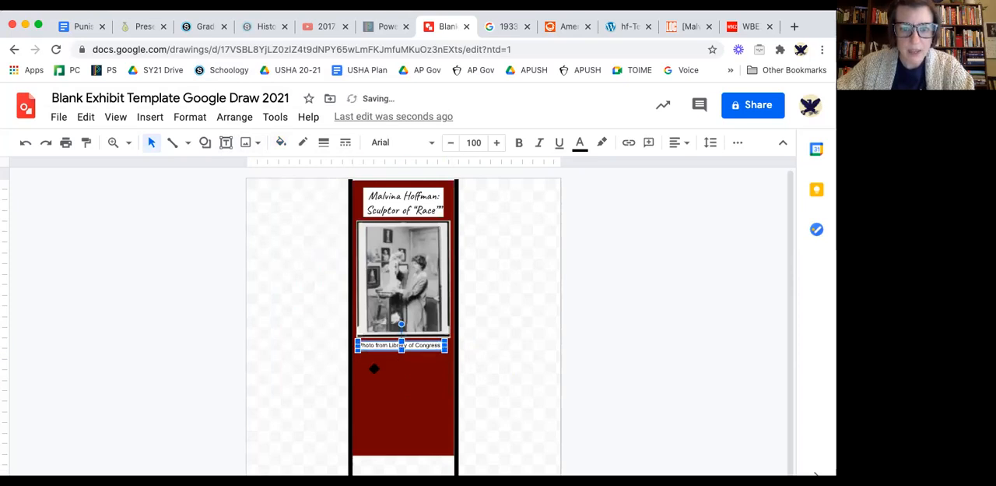
Add a text box below the photo caption with font size 150 and a white fill.
left_click(367, 187)
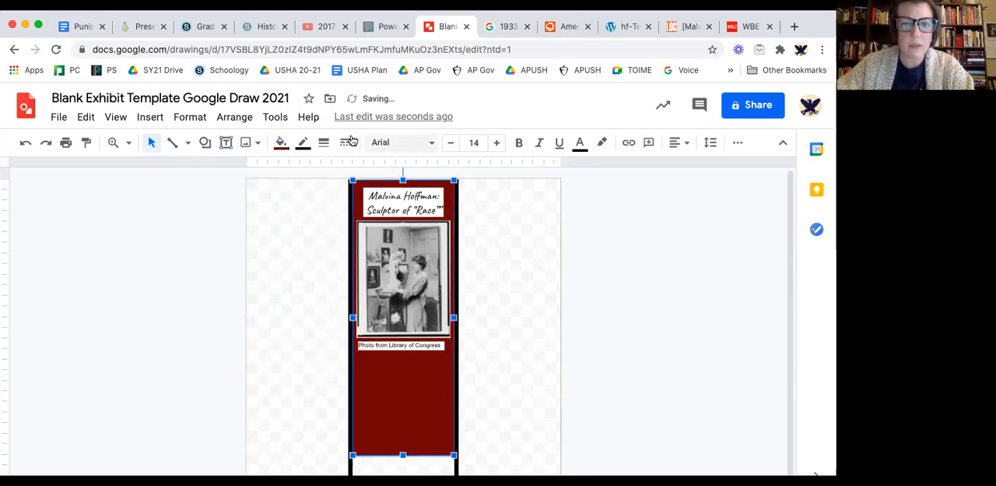
left_click(226, 143)
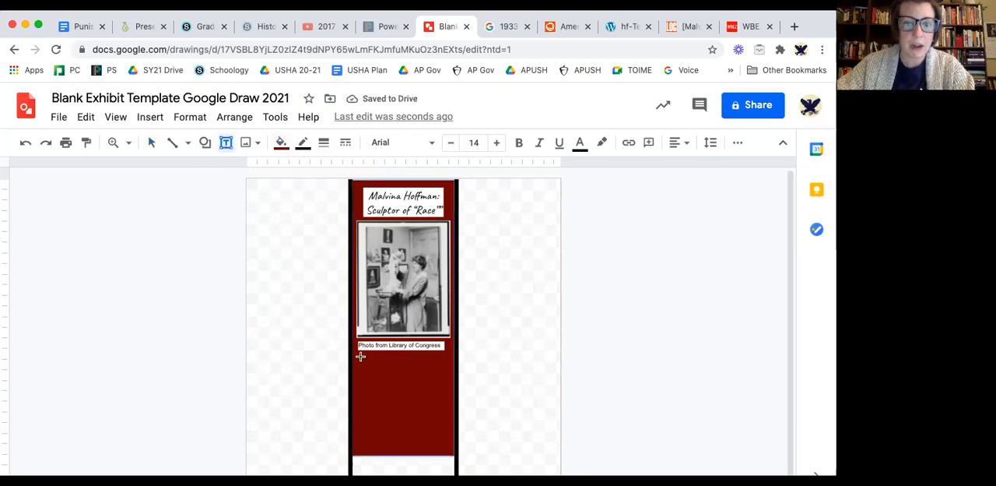
mouse_move(358, 356)
left_mouse_down()
mouse_move(395, 404)
mouse_move(391, 387)
left_mouse_up()
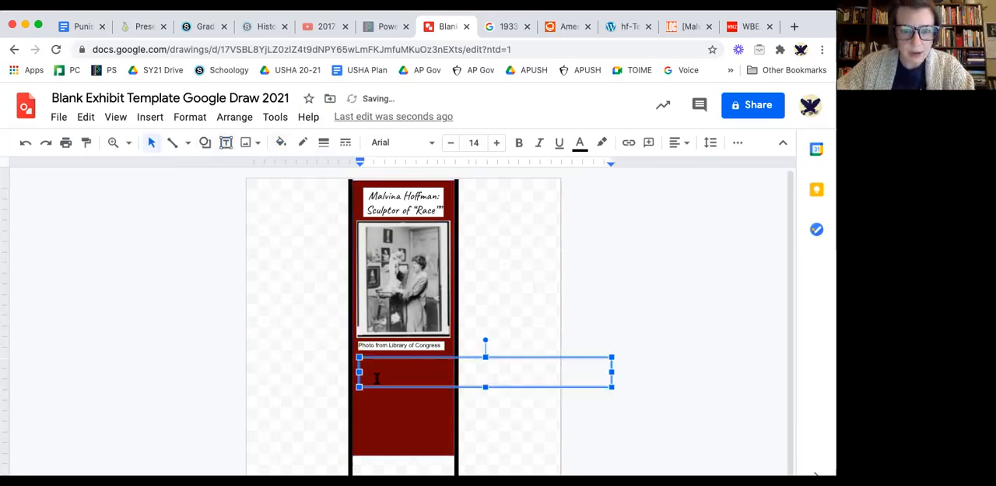
left_click(477, 141)
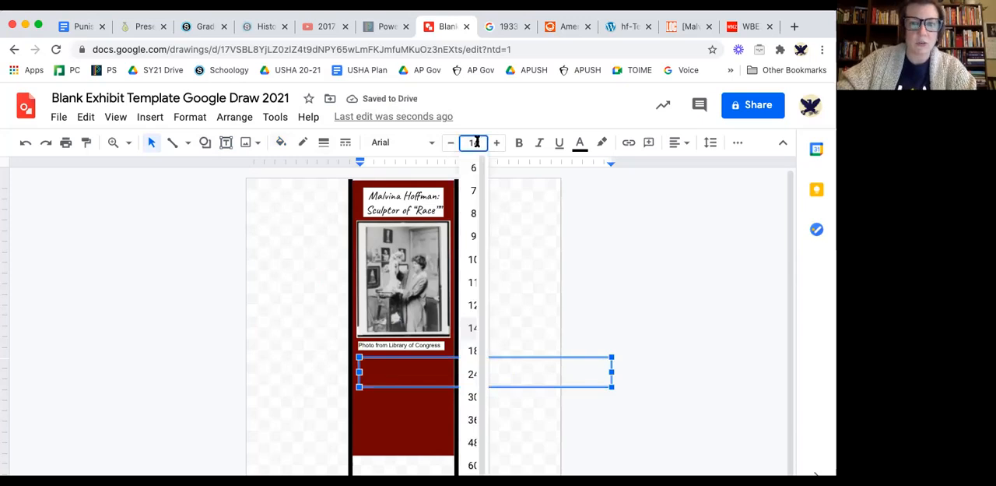
type("150")
key("Return")
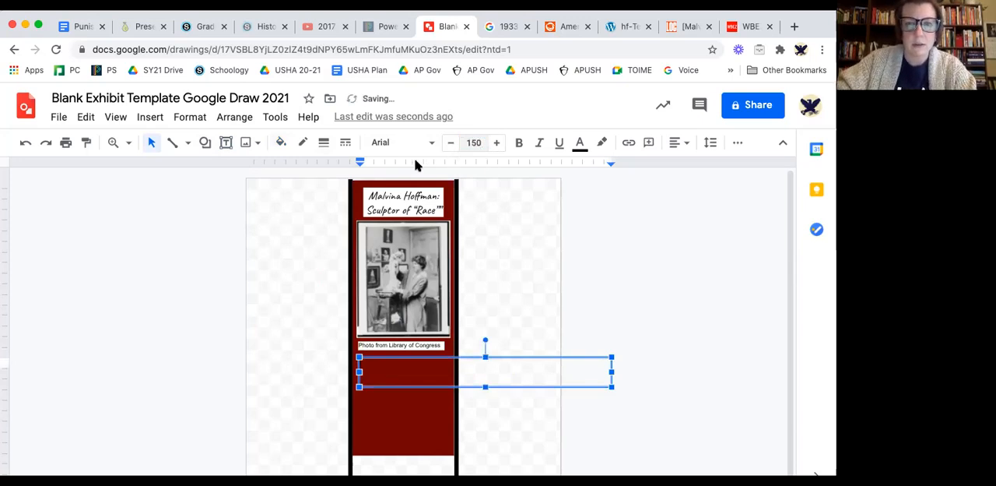
left_click(282, 143)
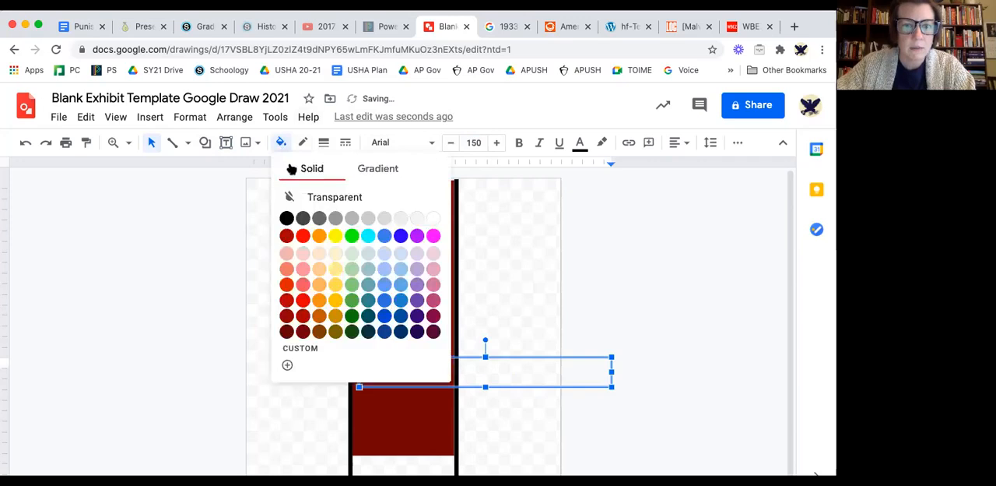
left_click(432, 218)
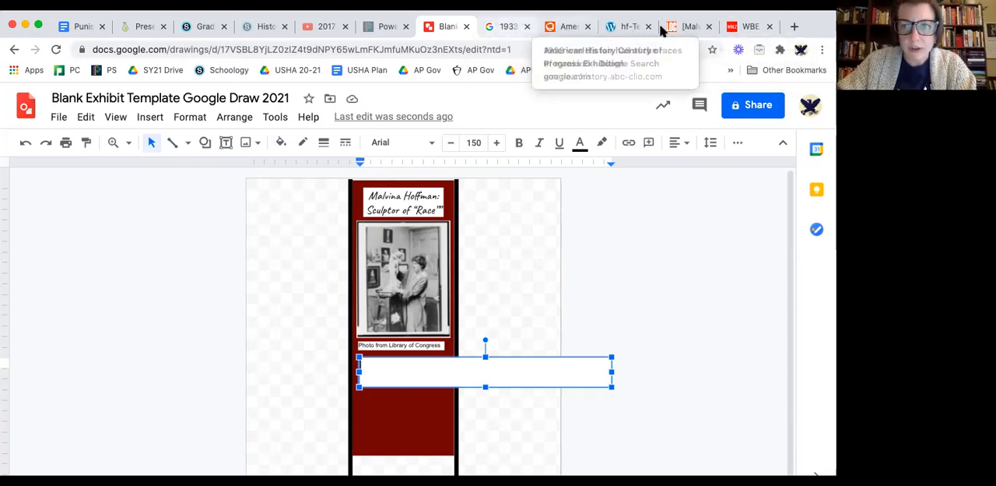
Switch to the American History Century of Progress Exhibition page and copy the sentence describing the panoramic view.
left_click(556, 30)
left_click_drag(145, 323, 190, 334)
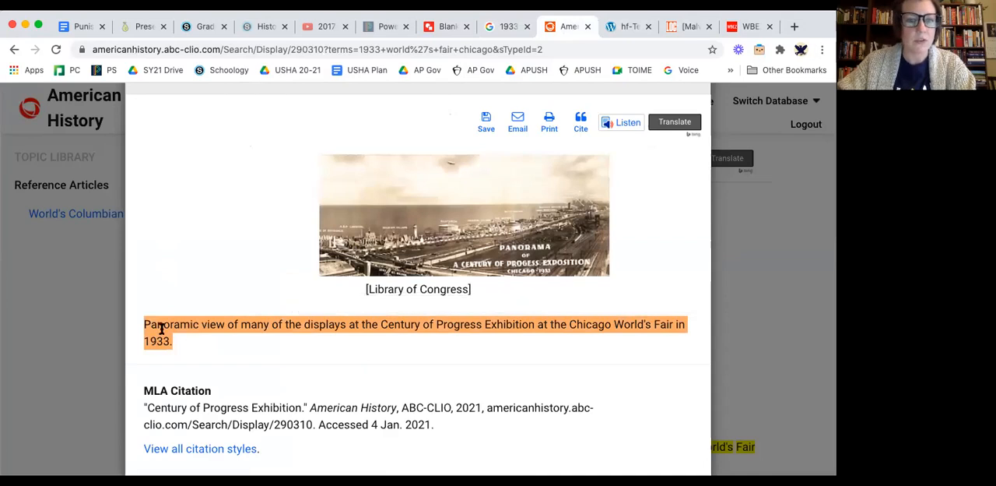
right_click(161, 326)
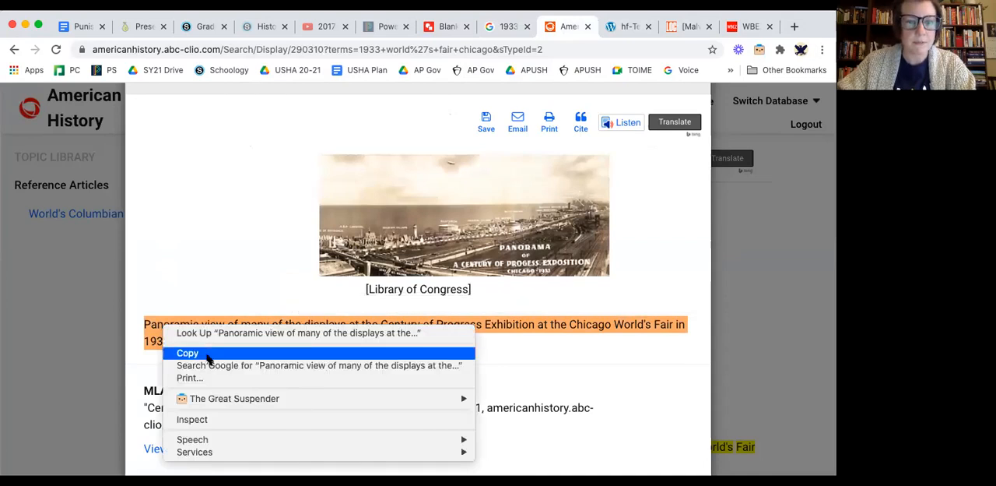
left_click(204, 348)
Switch to the exhibit drawing, paste the copied panoramic-view sentence into the empty white text box, set its font size to 150, and clear it.
left_click(445, 27)
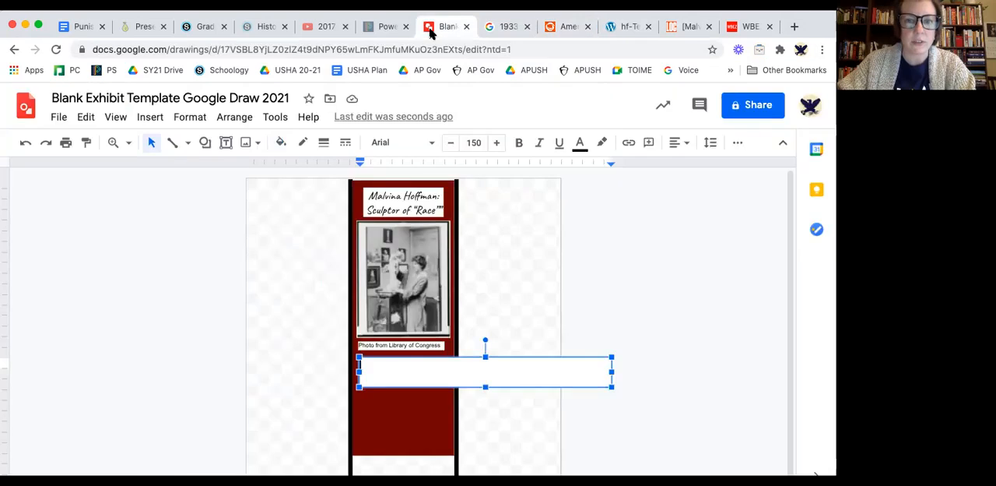
right_click(374, 366)
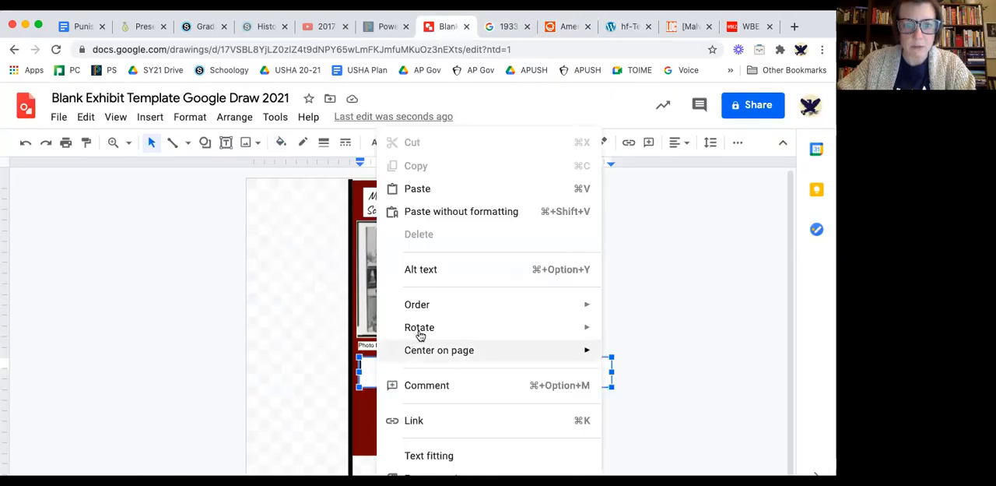
left_click(428, 189)
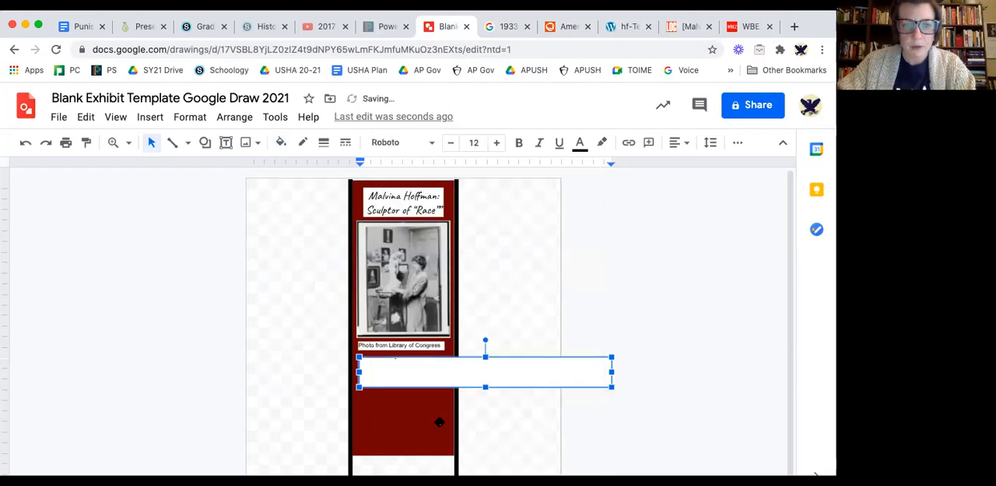
left_click(476, 143)
type("150")
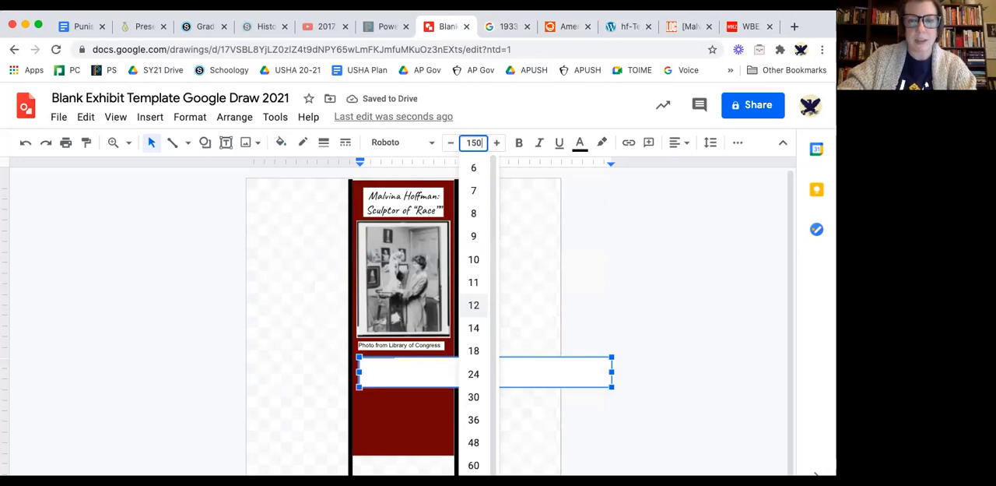
key("Return")
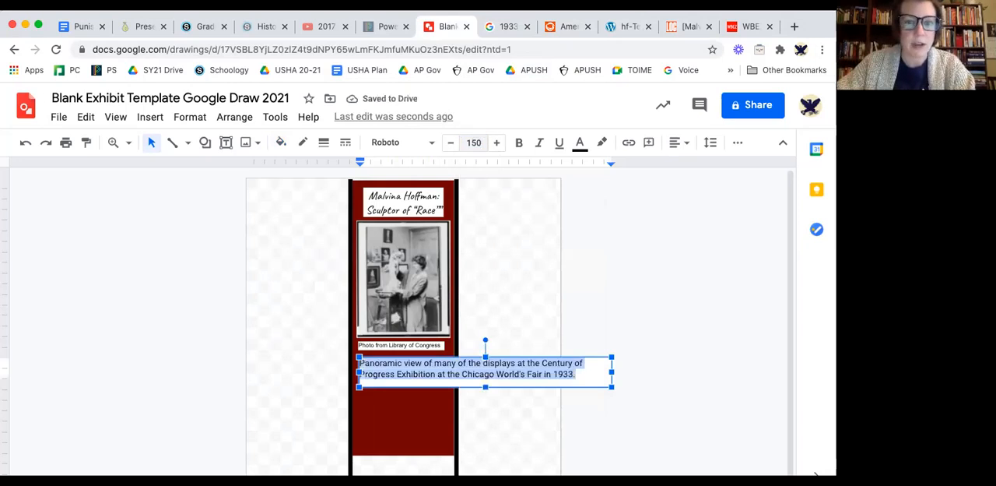
key("BackSpace")
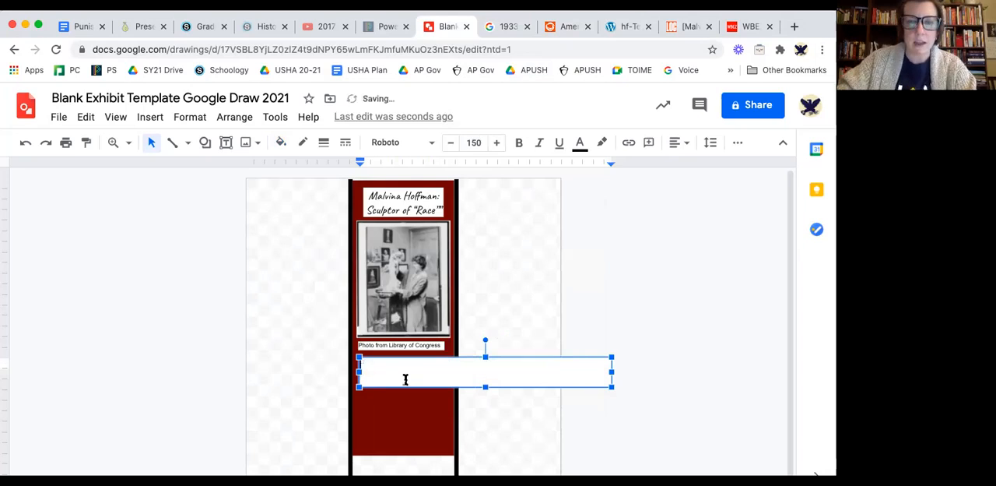
Try pasting the panoramic-view sentence with its source formatting into the emptied text box again, and delete it.
right_click(364, 363)
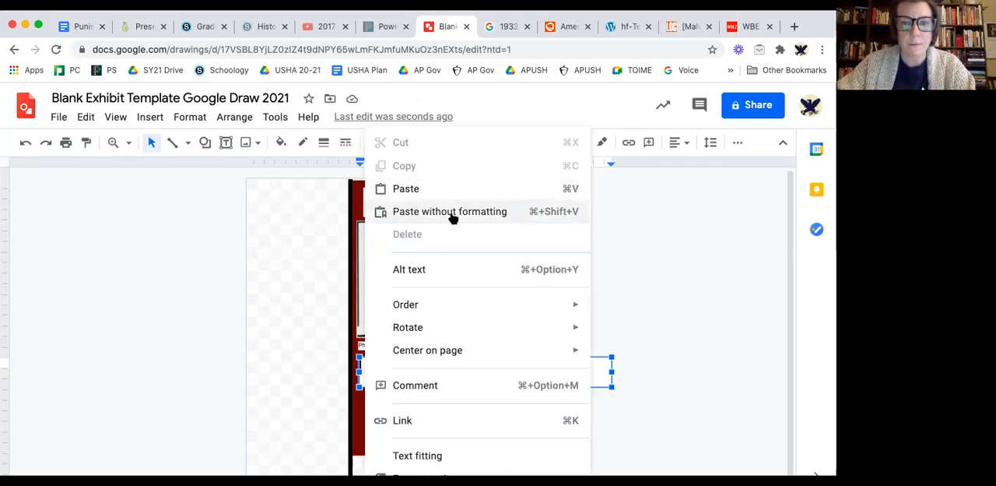
left_click(446, 191)
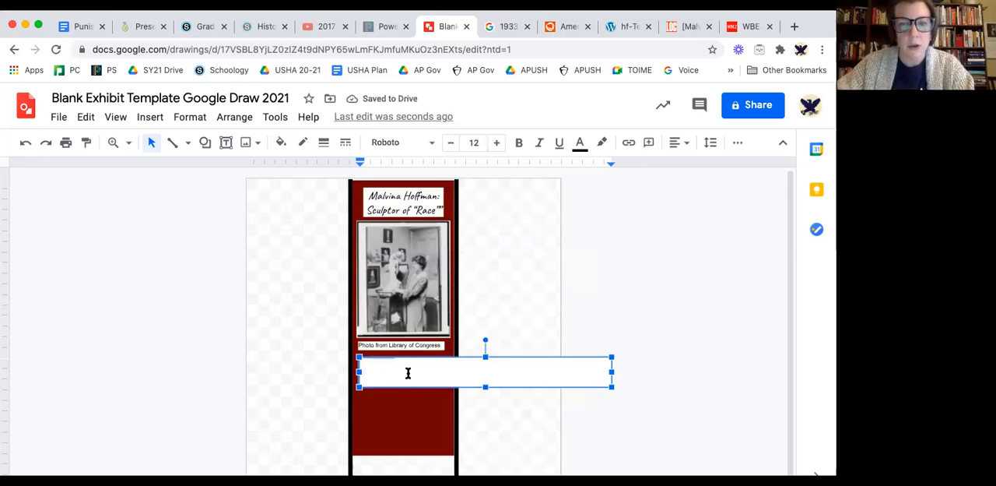
key("BackSpace")
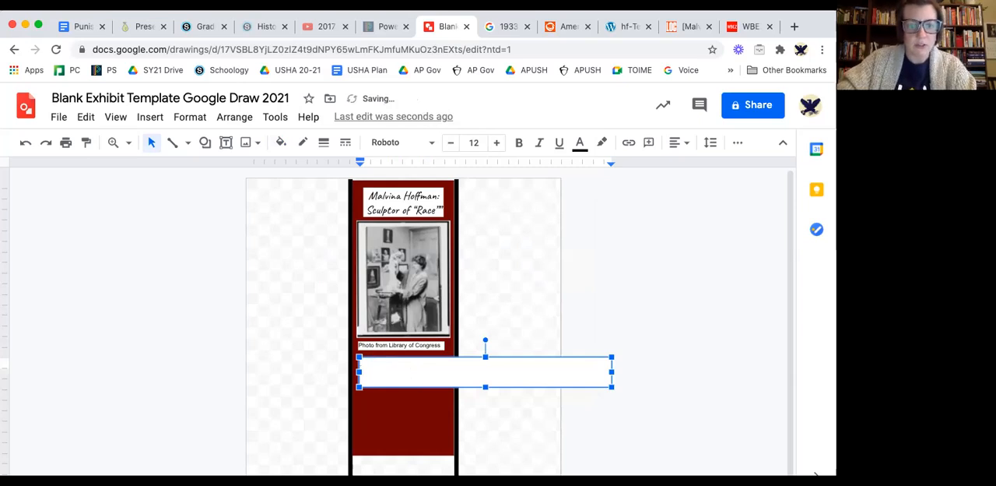
Paste the panoramic-view sentence without formatting into the text box and set its font size to 150.
right_click(377, 370)
left_click(446, 212)
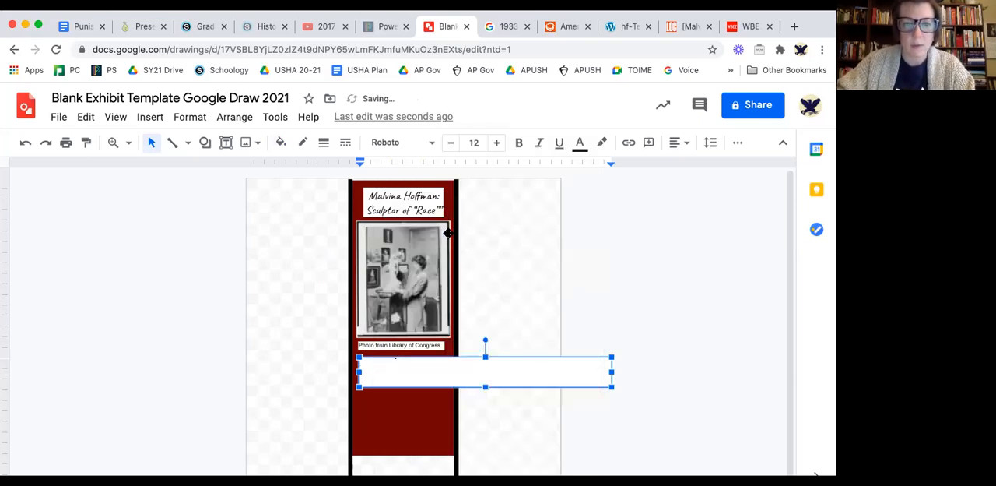
left_click(479, 143)
type("150")
key("Return")
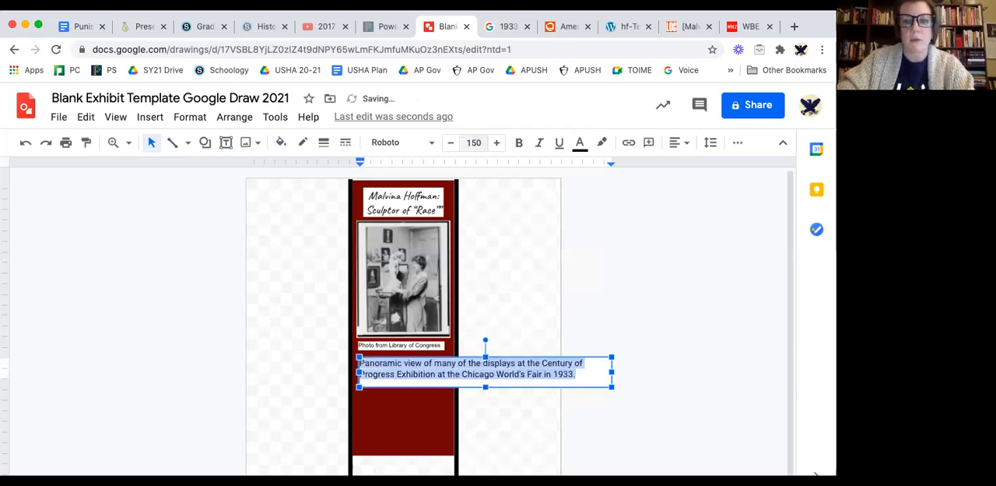
Narrow the text box below the photo caption so it fits within the red middle column.
triple_click(503, 372)
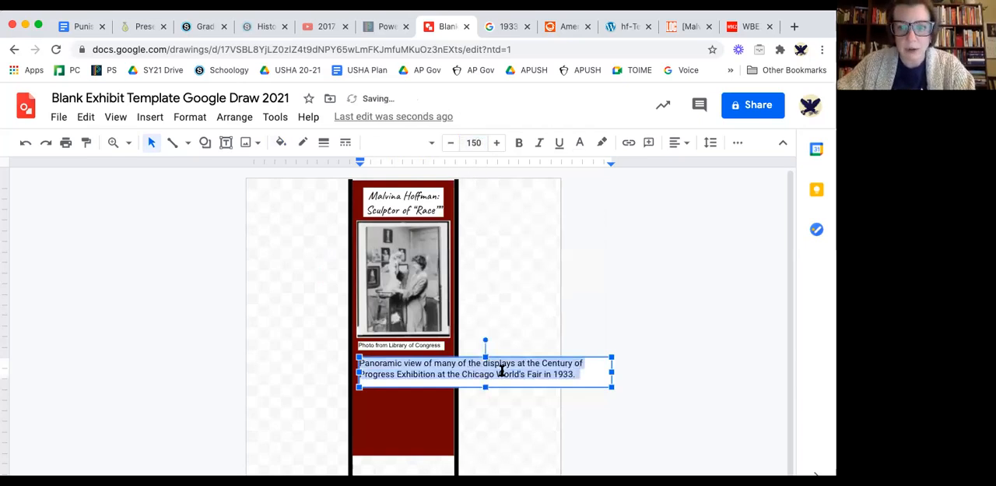
left_click(507, 374)
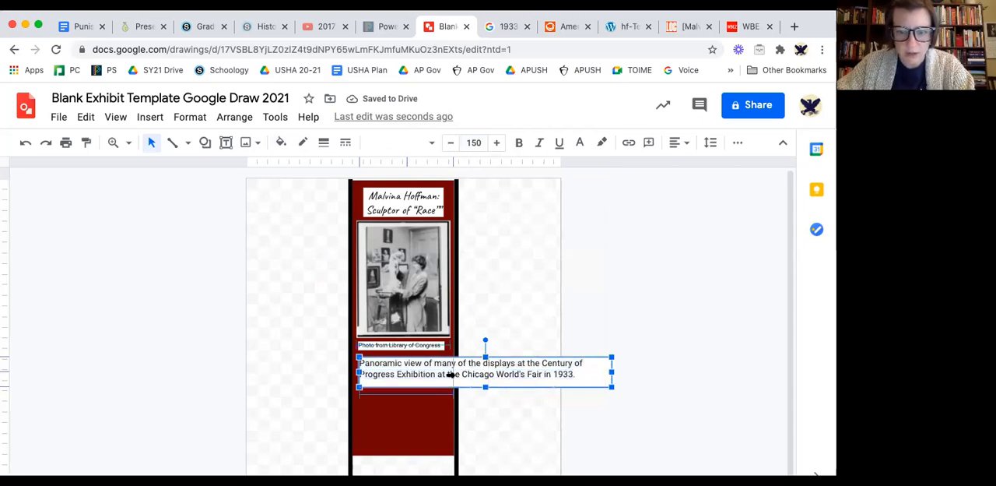
left_click_drag(449, 375, 449, 375)
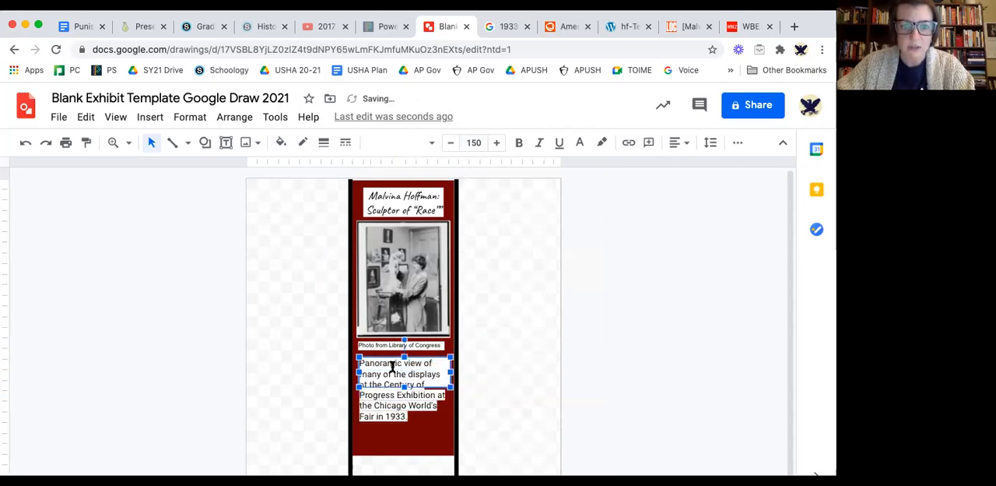
Replace the pasted sentence with "The Hall of the Races of Mankind today would seem like an awkward or offensive gallery exhibit.".
triple_click(392, 367)
key("BackSpace")
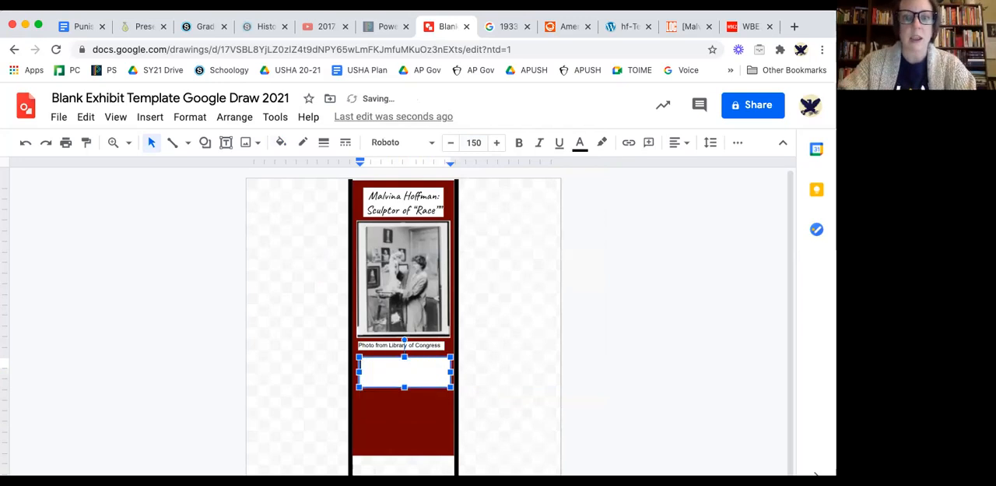
type("1")
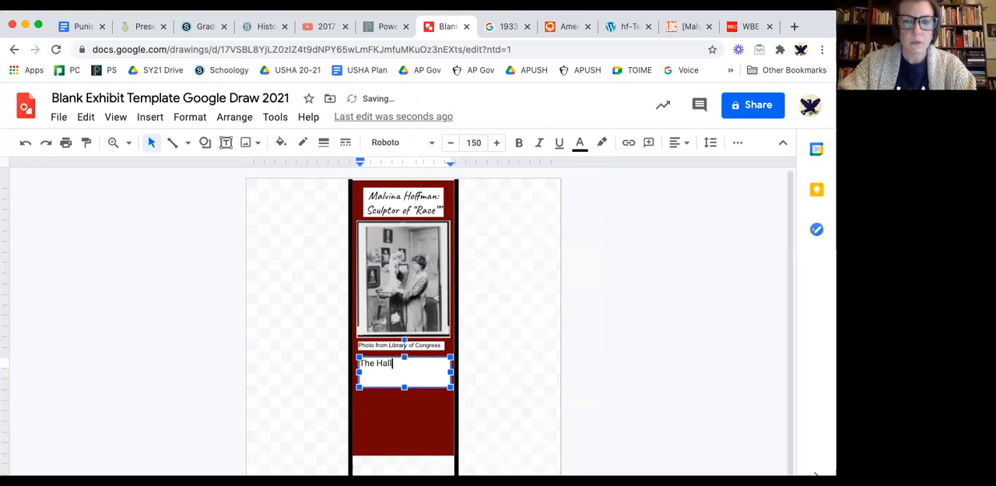
type("he Hall of the Races of M")
type("ankind today would li")
type("seem li")
type("ke an aw")
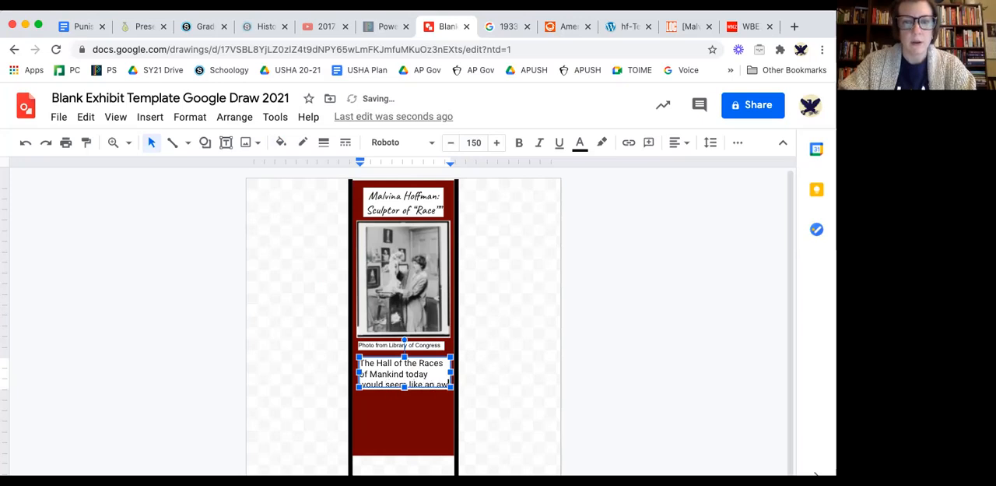
type("kward or offensiv")
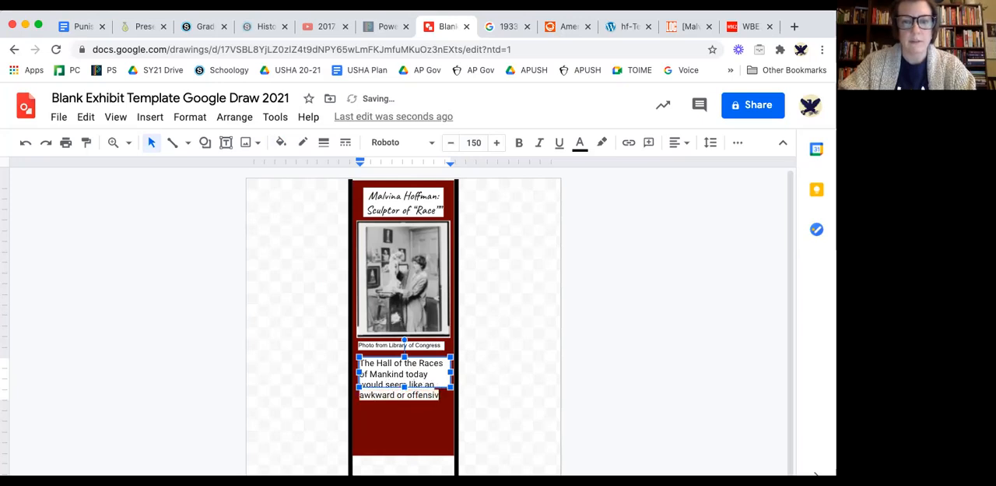
type("e gallery exhibi")
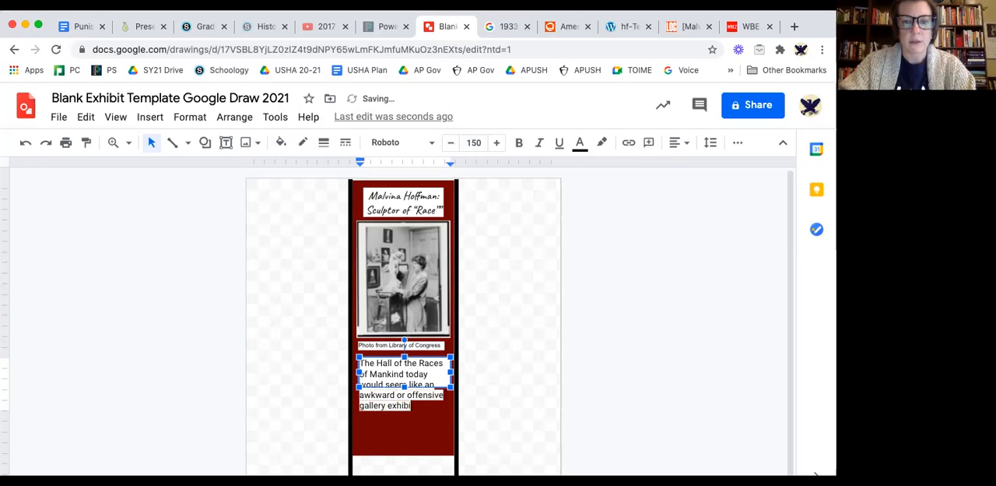
type("t. But in 1933, it was the highlight of the Field Museum")
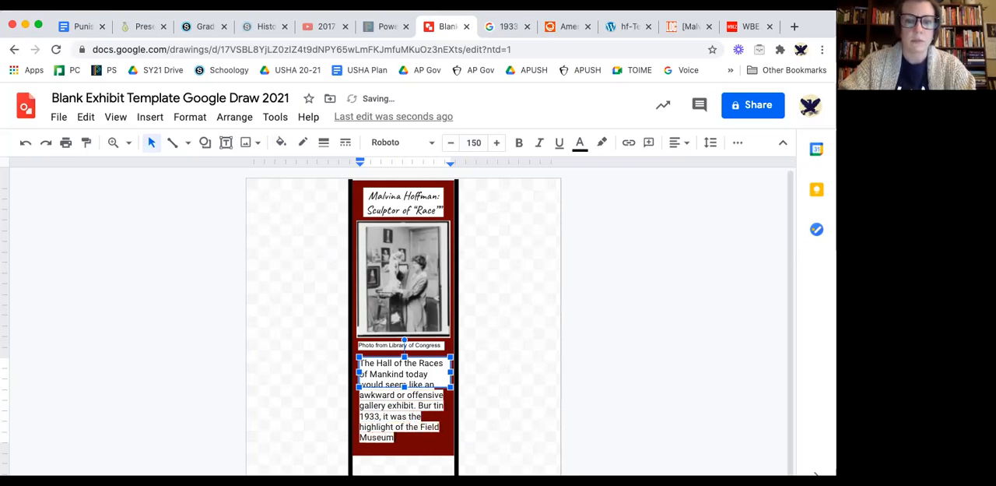
type("'s")
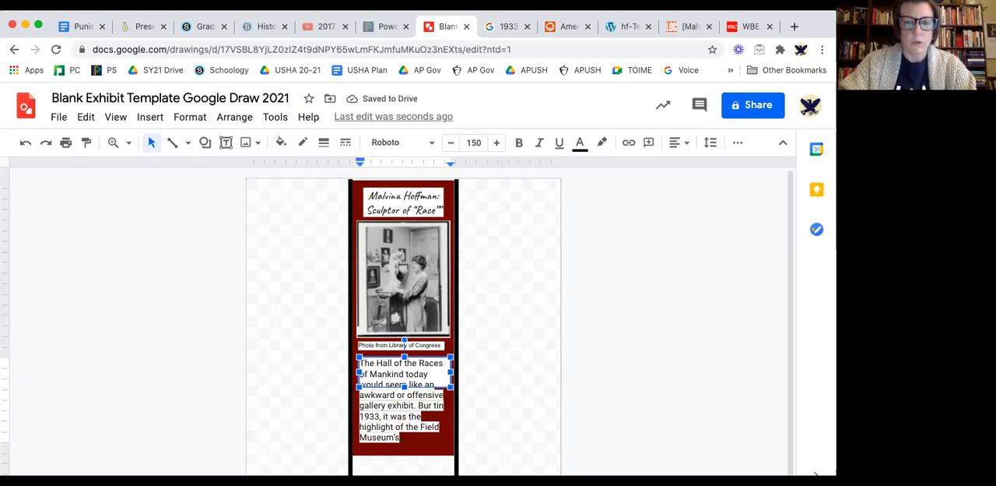
type(" World's Fair o")
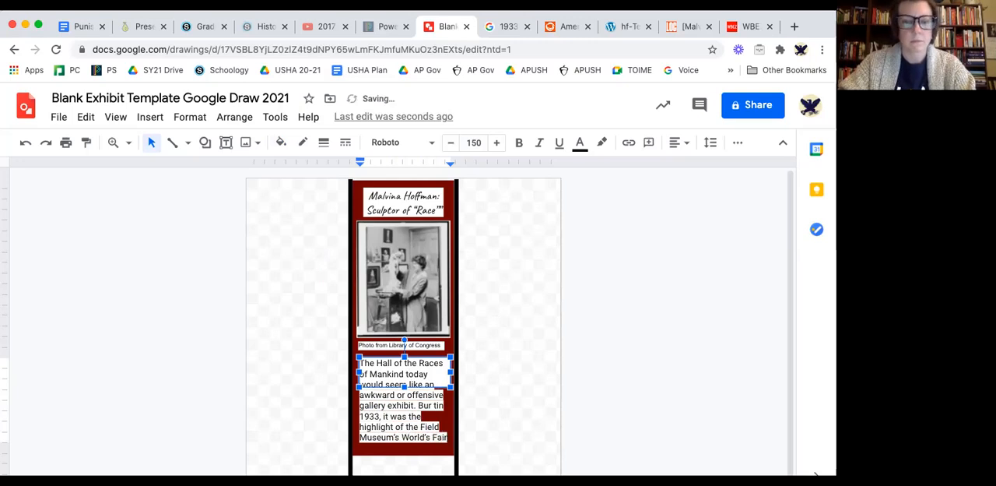
type("ffering.")
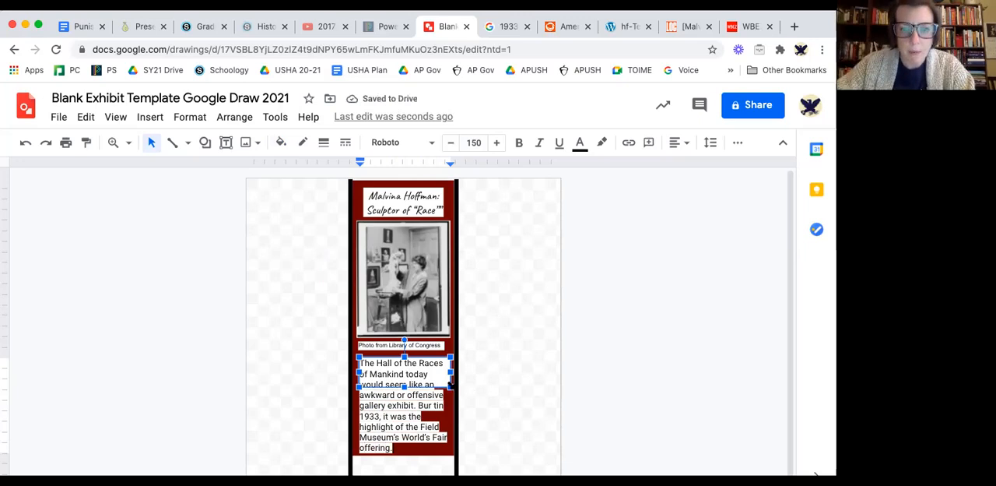
Heighten the paragraph's text box to cover all its lines and apply a white fill.
left_click_drag(449, 386, 451, 458)
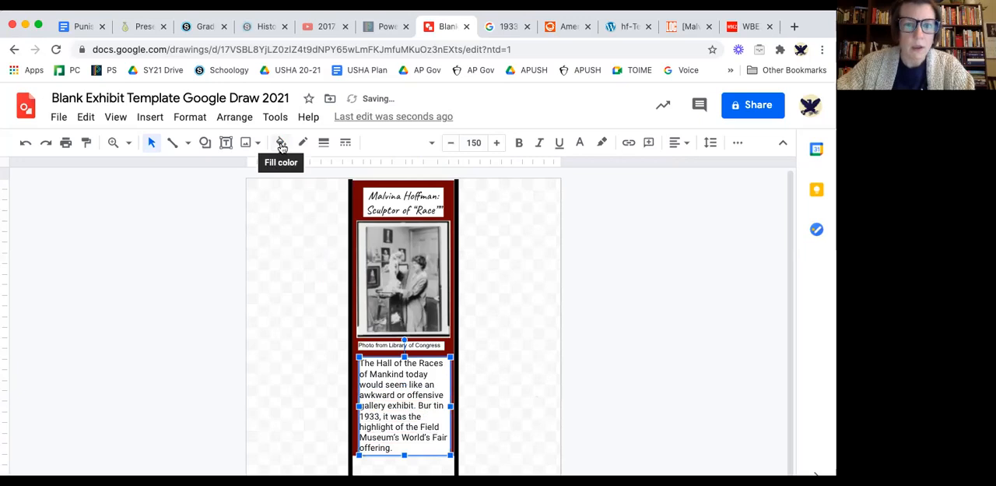
left_click(281, 142)
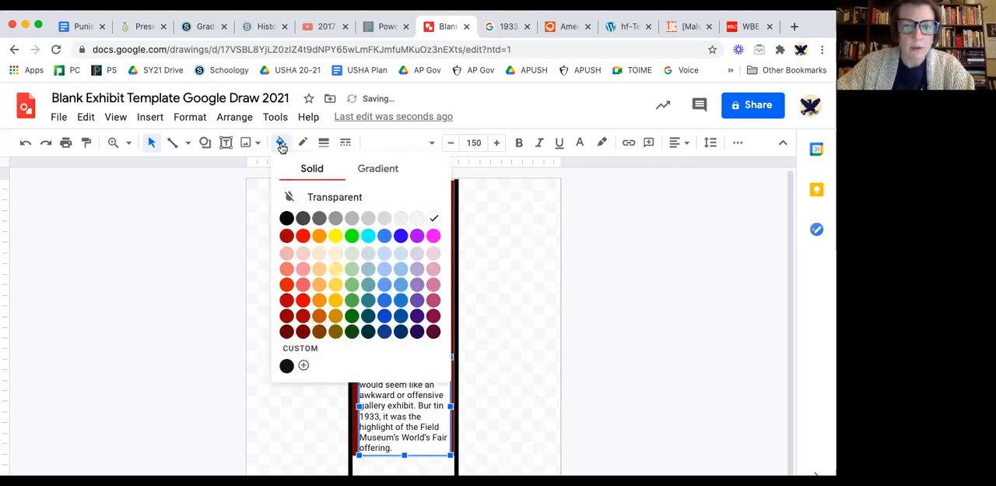
left_click(433, 219)
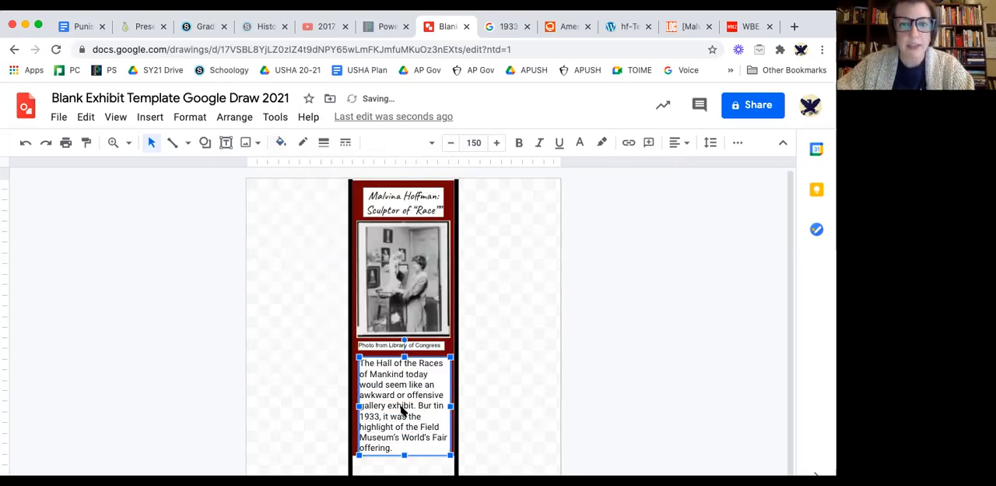
Set the whole Hall of the Races of Mankind paragraph to font size 75 and shorten its box to fit the text.
key("Escape")
left_click(413, 359)
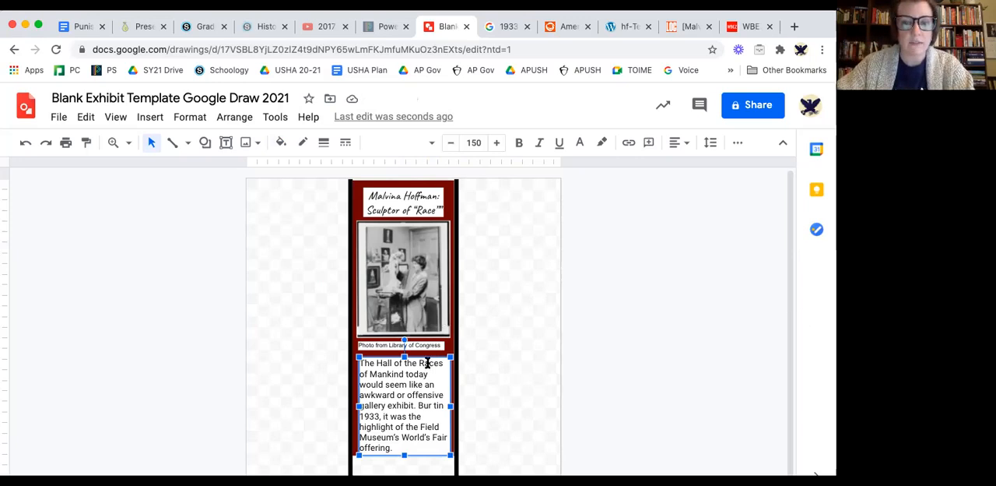
double_click(419, 395)
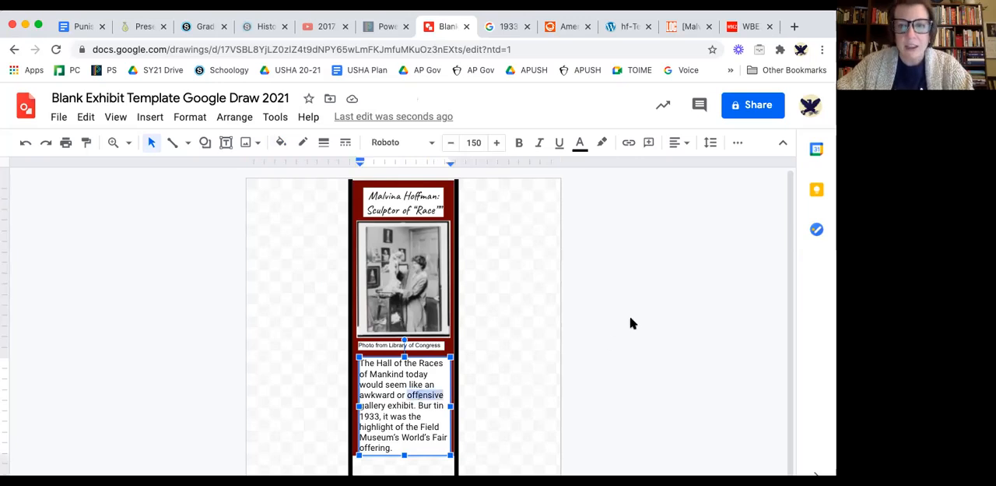
left_click(381, 417)
left_click_drag(394, 446, 360, 363)
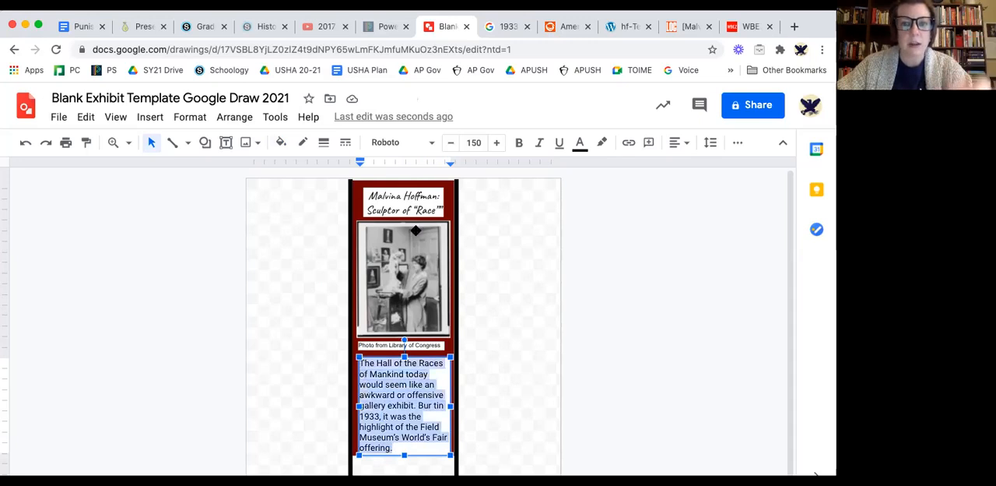
left_click(474, 141)
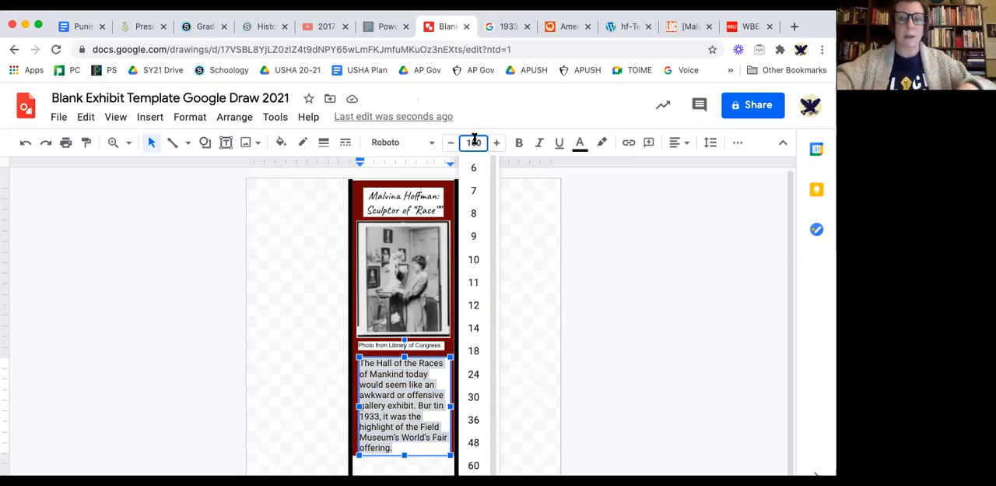
type("75")
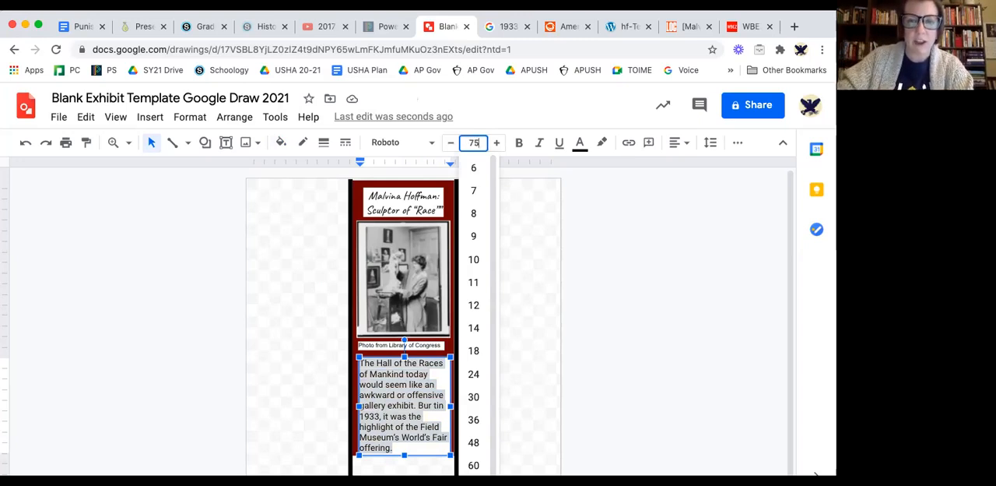
key("Return")
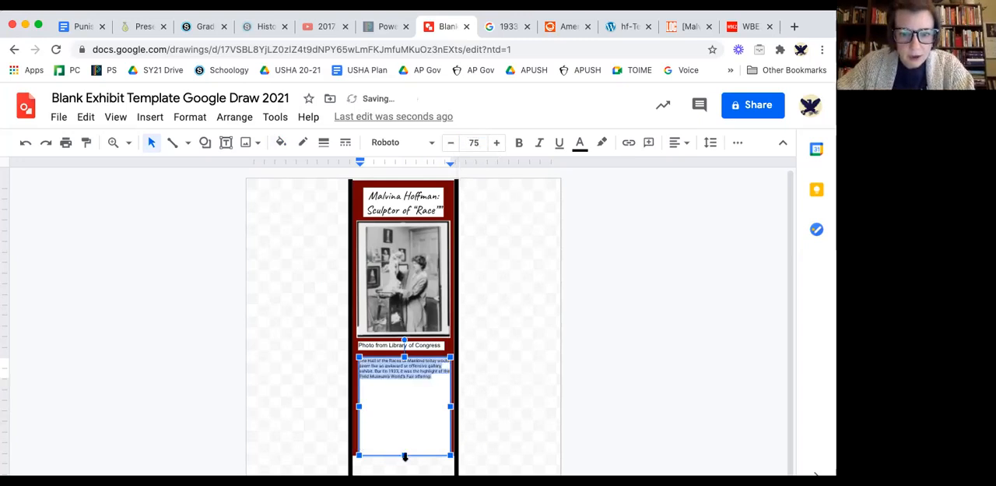
left_click_drag(405, 448, 405, 382)
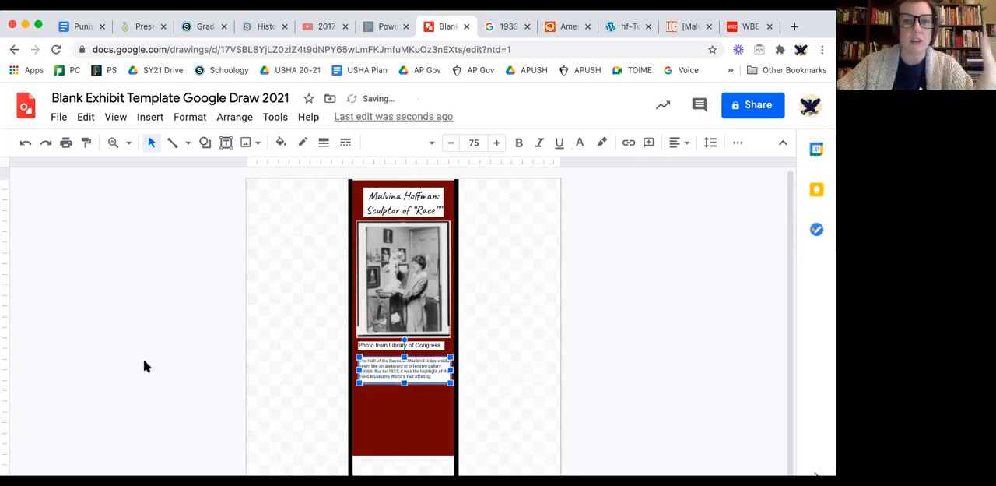
Inspect the Hall of the Races of Mankind paragraph up close at 50% zoom to judge how readable its text is.
left_click(114, 178)
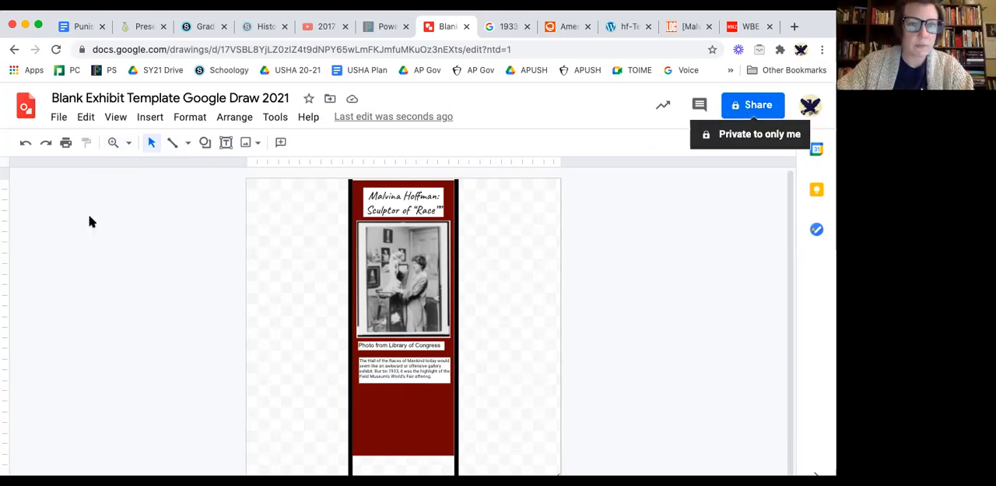
left_click(127, 144)
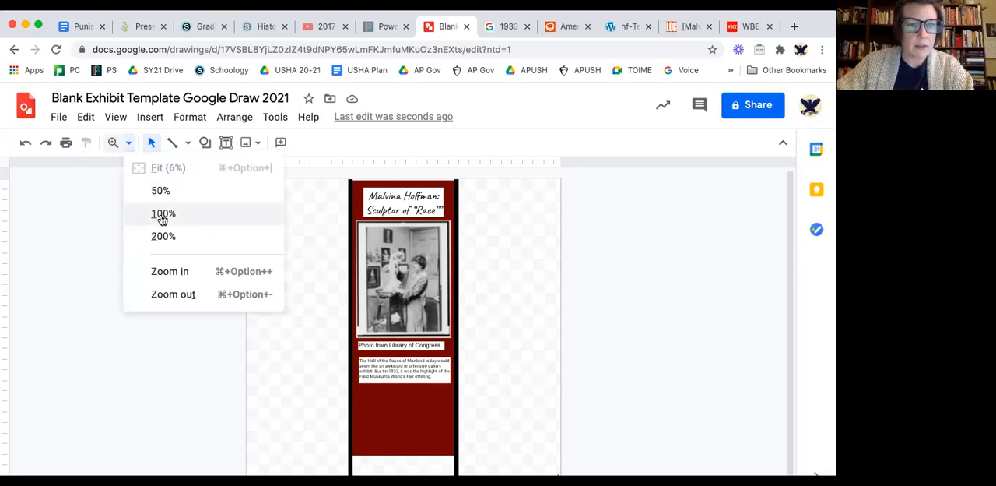
left_click(163, 237)
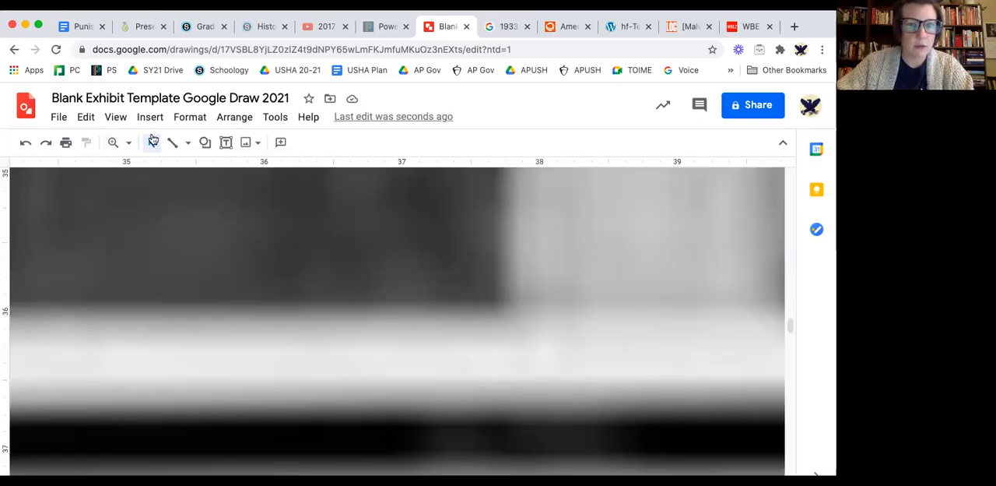
left_click(114, 142)
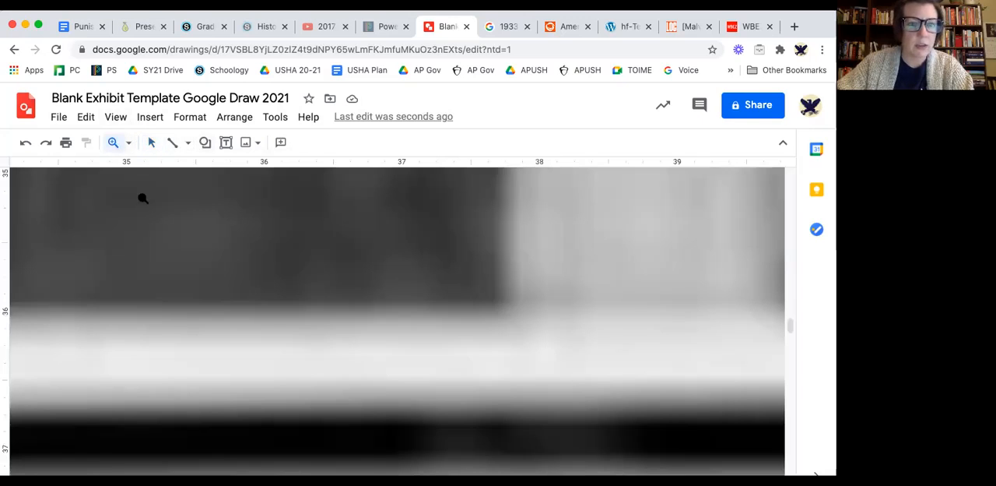
left_click(128, 144)
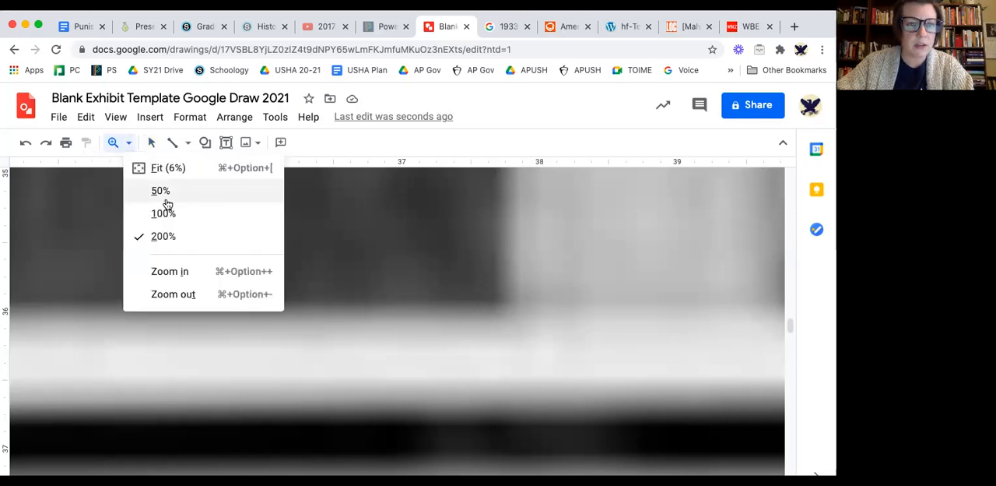
left_click(164, 213)
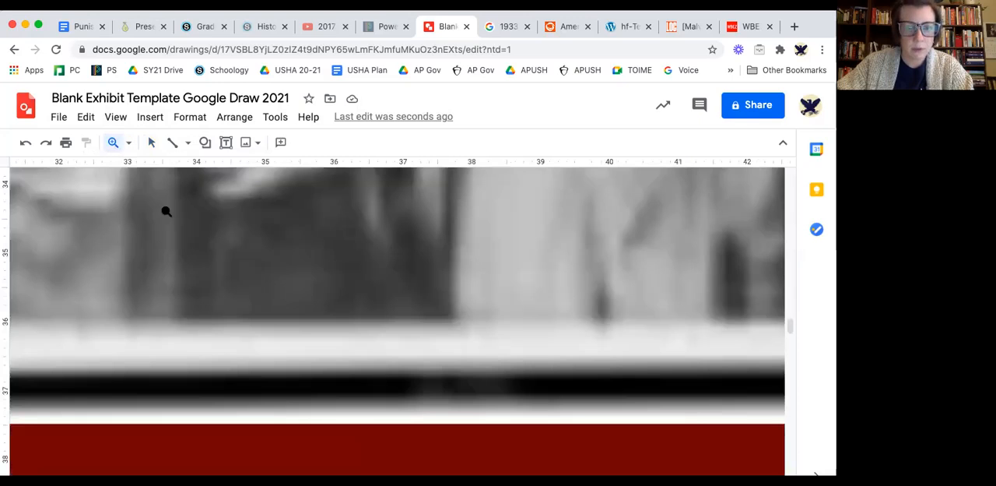
left_click(128, 143)
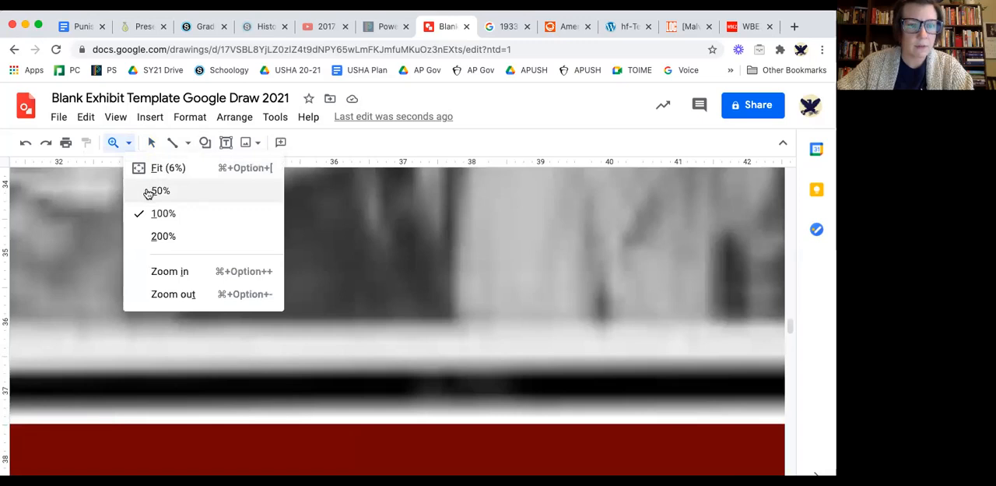
left_click(147, 193)
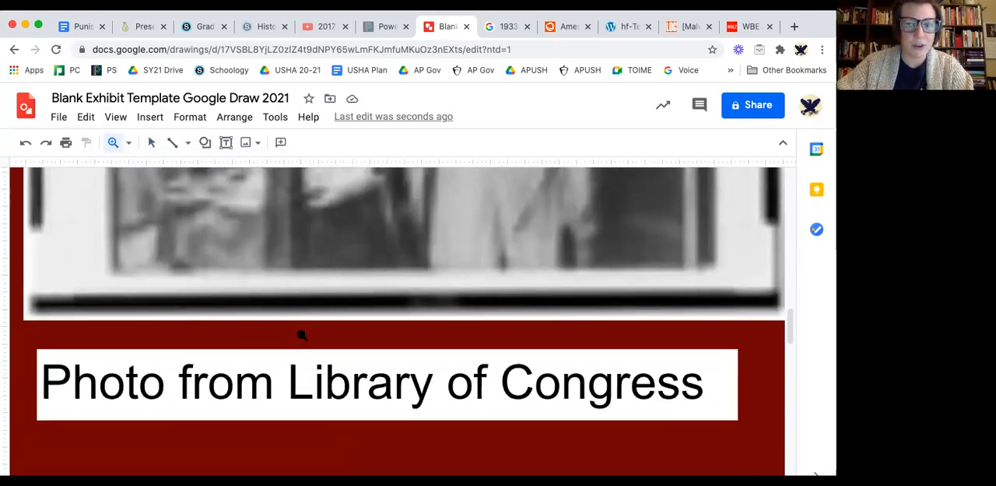
scroll(301, 335, "down", 5)
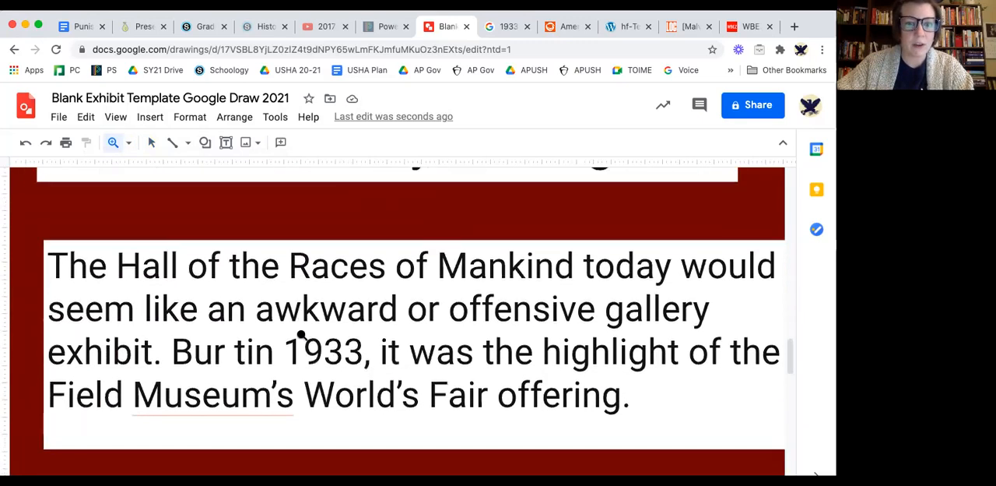
Review the whole centre column one zoom level above the fit view, from the title and photo down to the paragraph and empty red area.
left_click(128, 143)
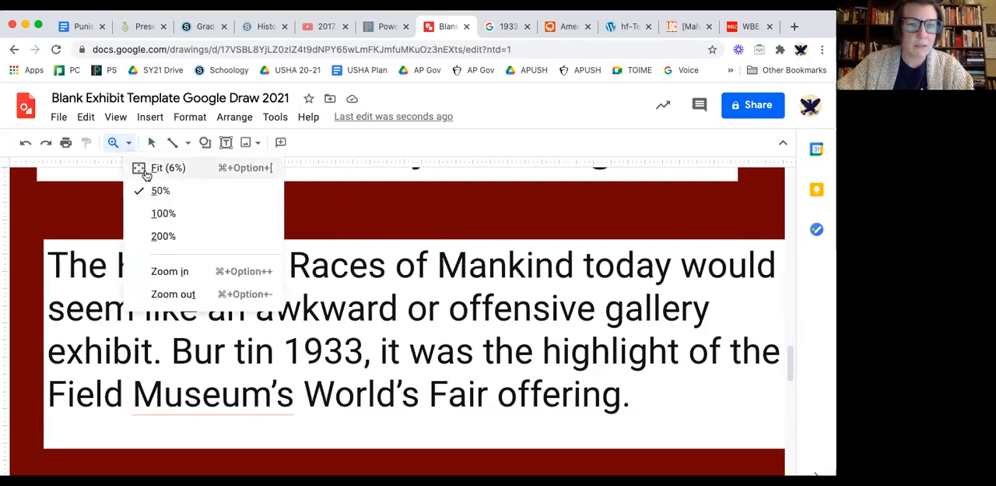
left_click(145, 171)
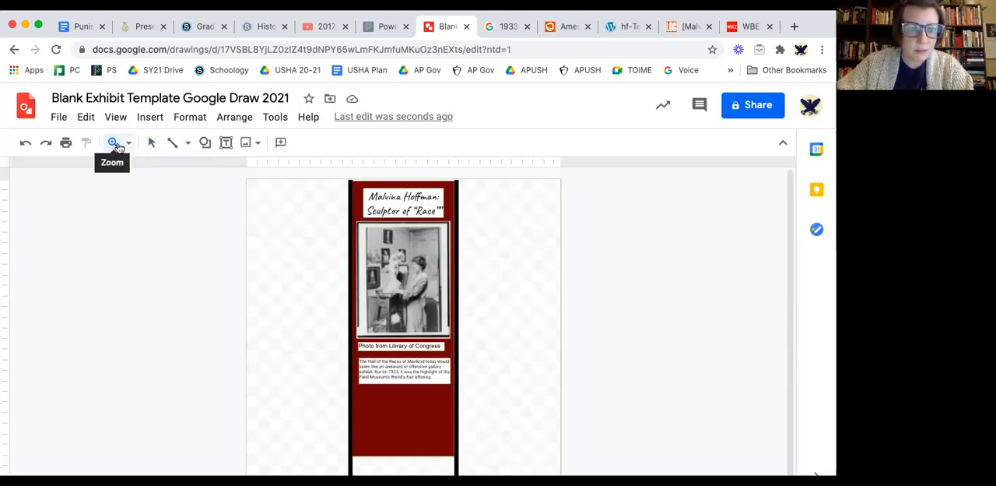
left_click(128, 144)
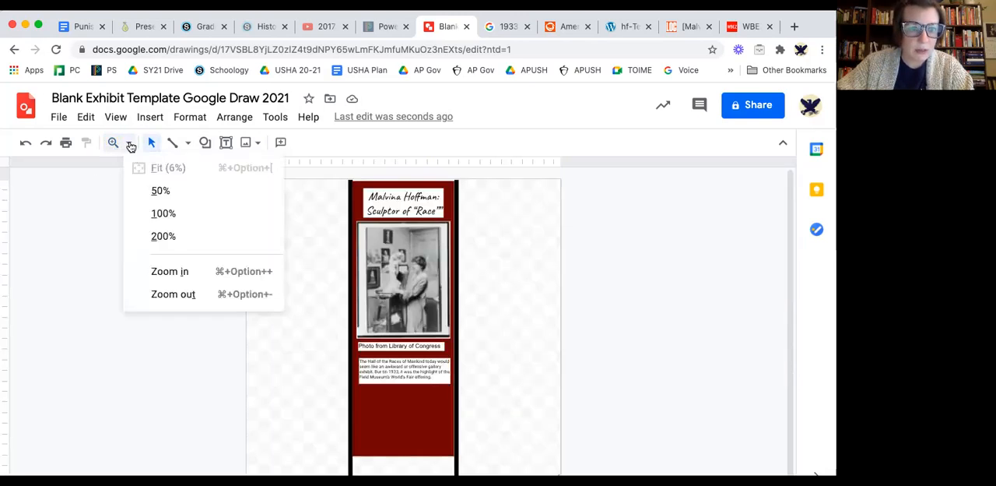
left_click(178, 273)
scroll(534, 322, "up", 5)
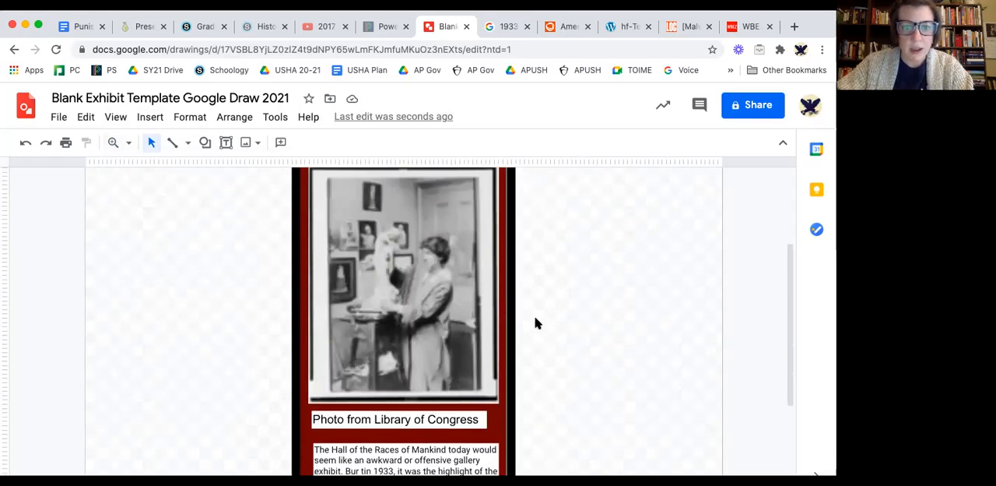
scroll(535, 322, "down", 6)
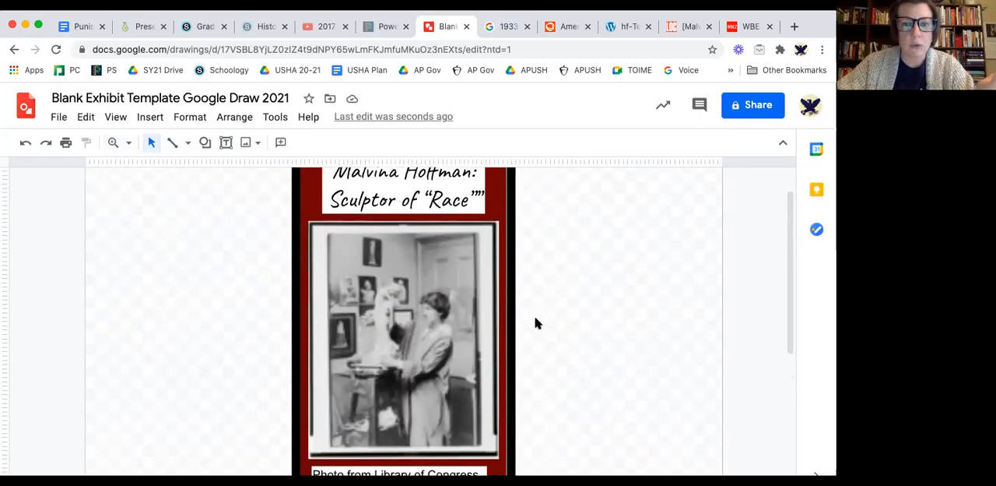
scroll(534, 322, "down", 3)
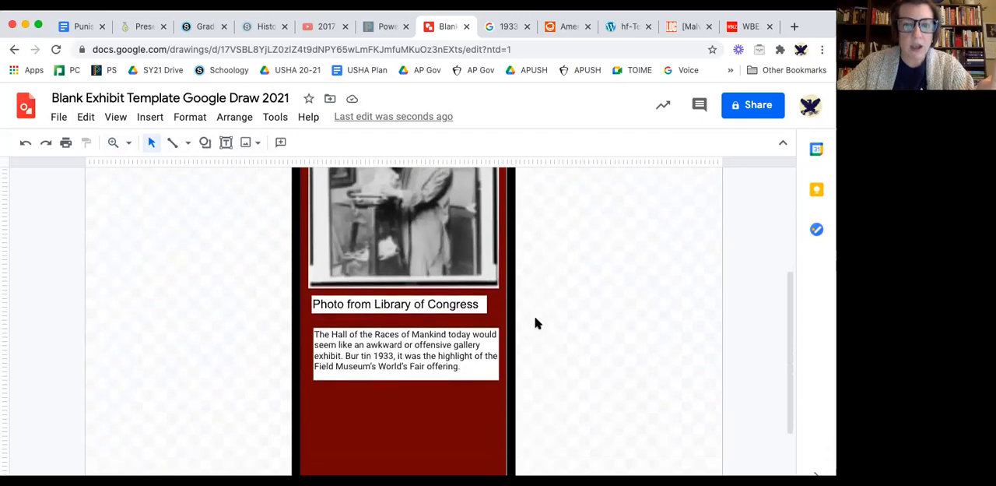
scroll(404, 329, "down", 1)
scroll(404, 328, "down", 1)
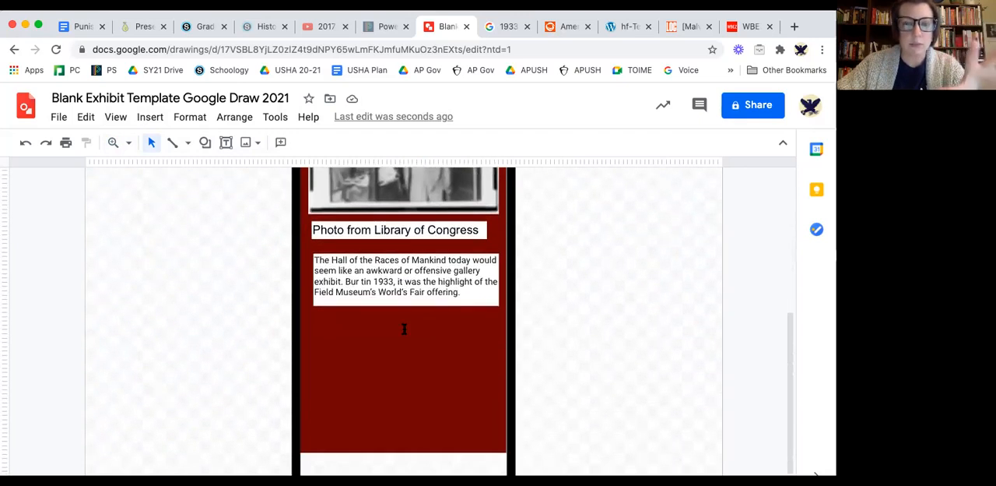
scroll(403, 329, "up", 1)
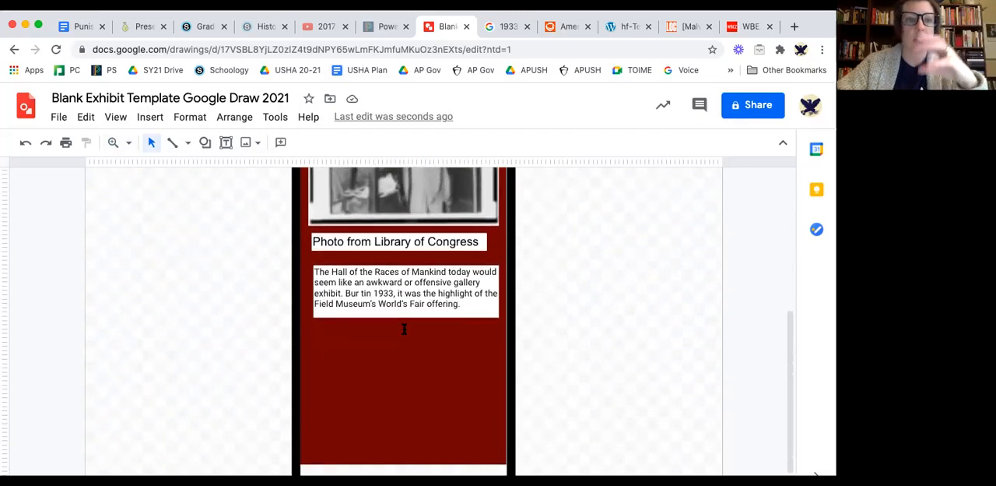
scroll(404, 328, "up", 2)
scroll(404, 329, "up", 10)
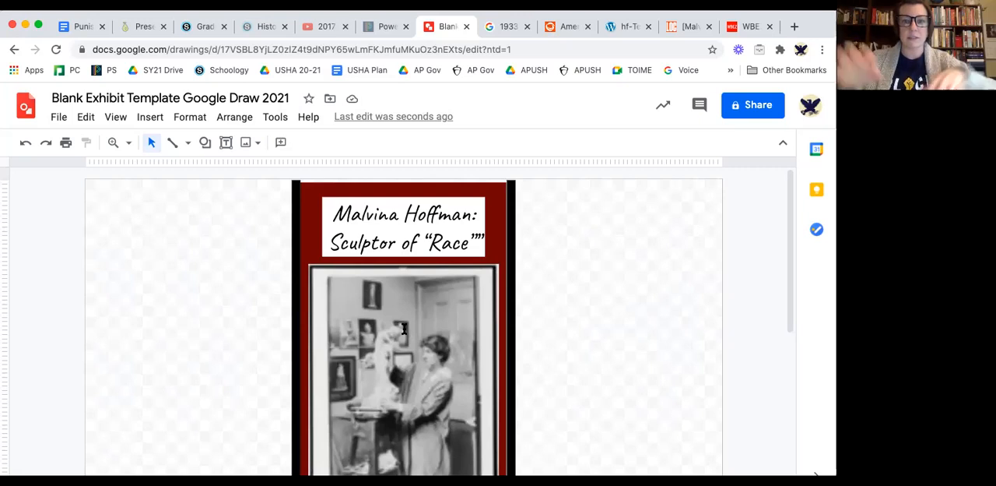
left_click(398, 214)
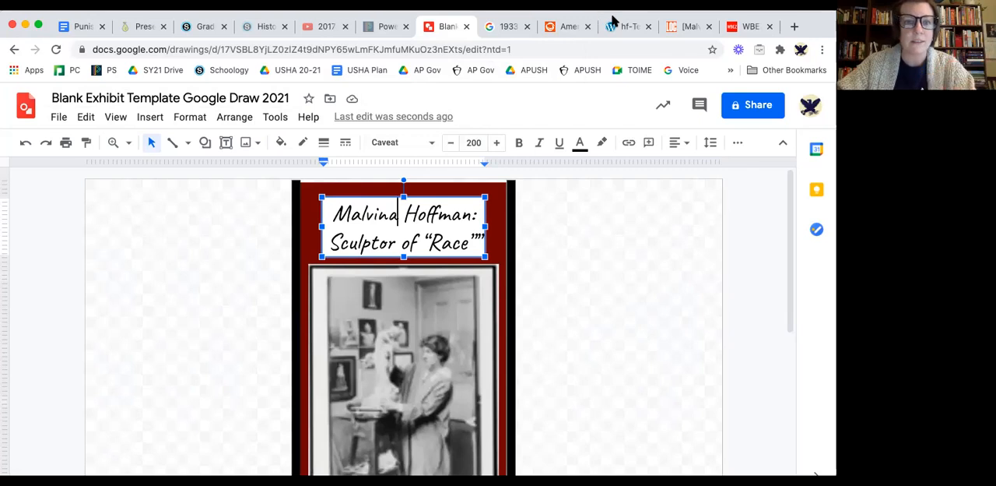
Rename the drawing with the teacher's name followed by "_Malvina Hoffman_History Fair, Period 2".
left_click(228, 98)
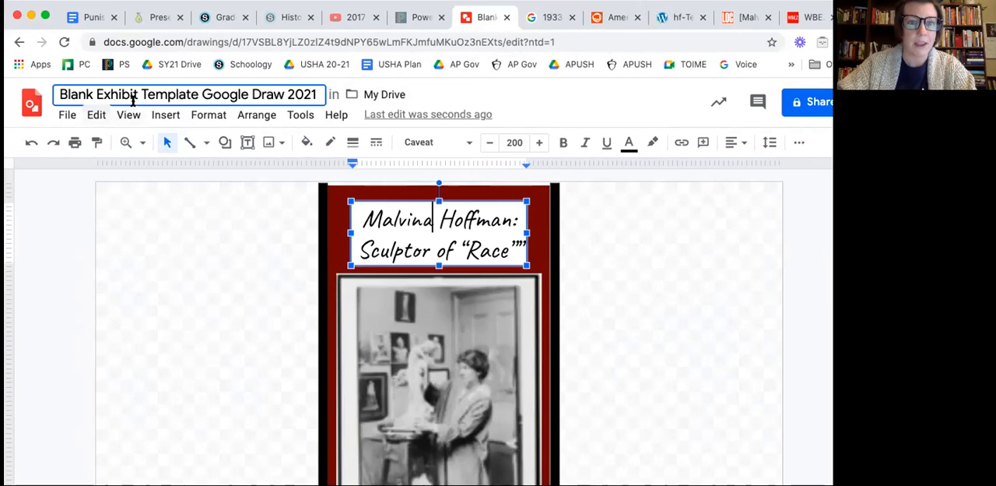
triple_click(226, 93)
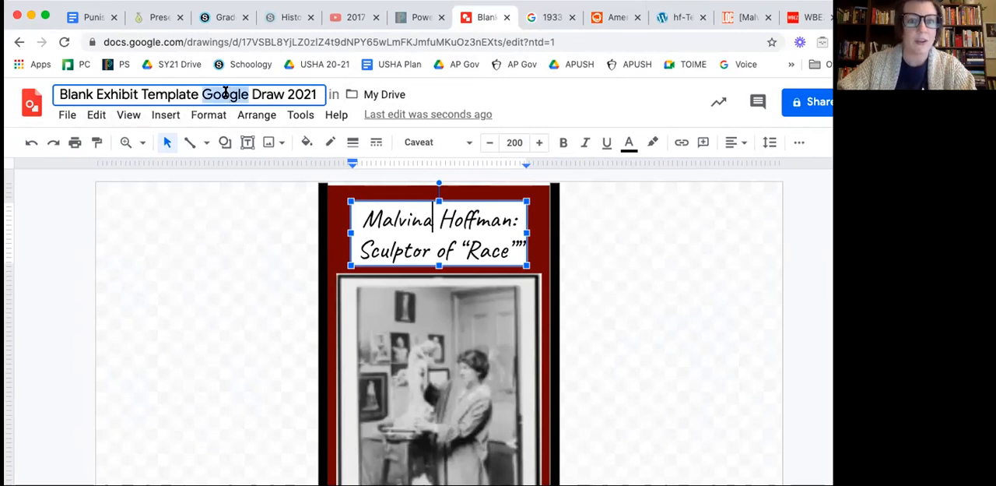
type("Mrs. ")
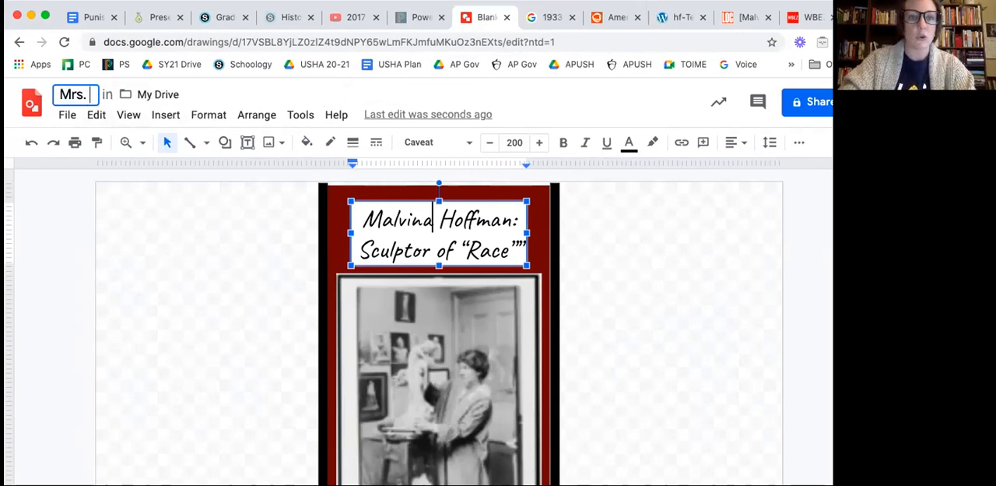
type("Cavedo_")
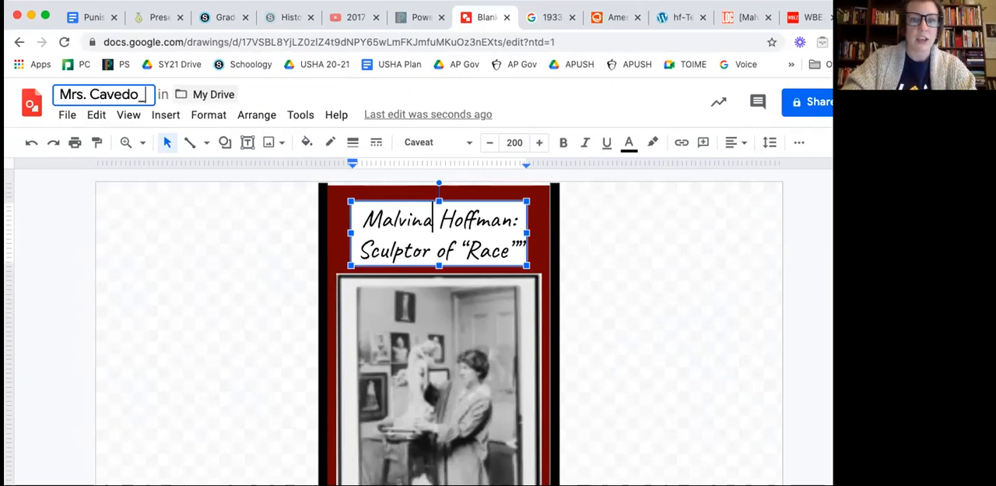
type("M")
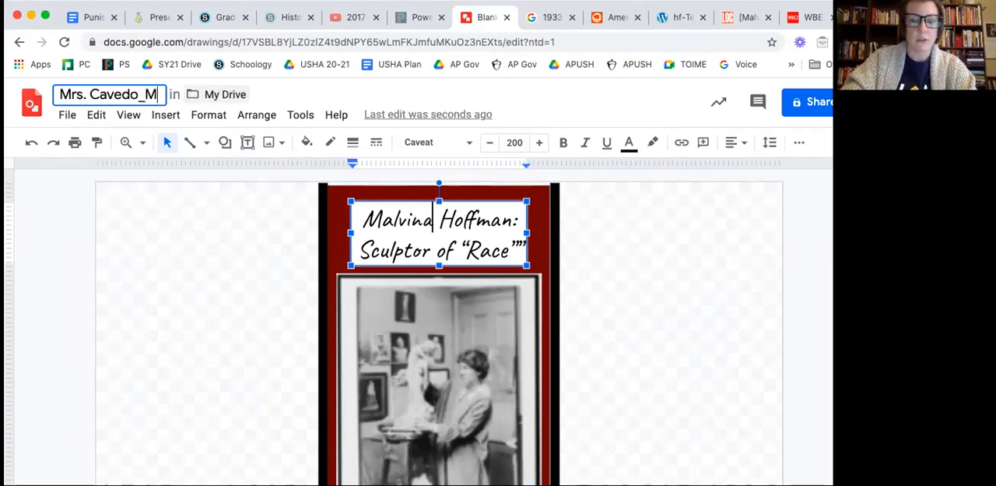
type("alvina Hoffman_History Fair, Period 2")
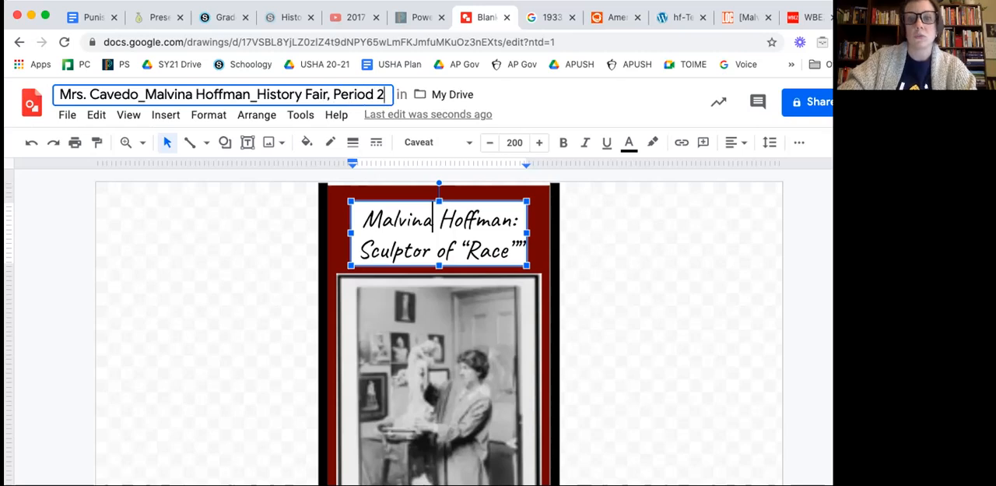
key("Return")
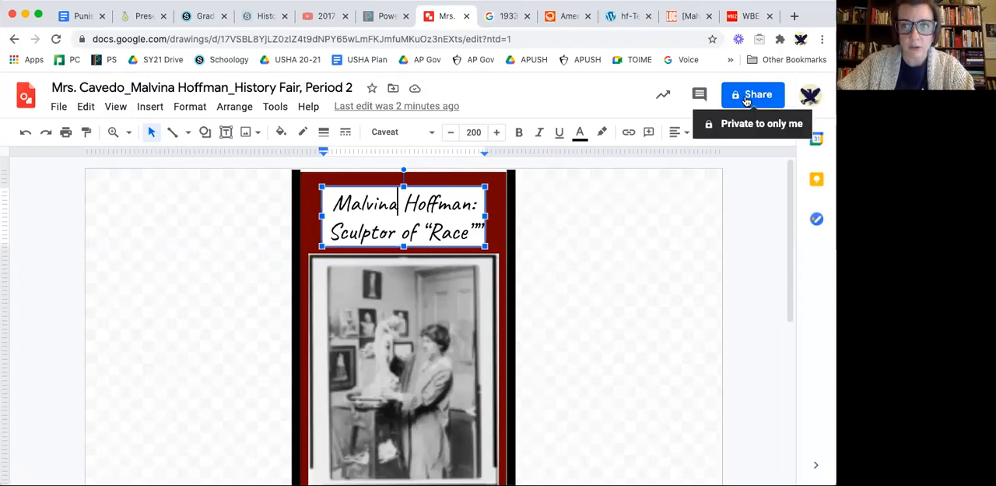
Check the drawing's sharing settings for people, groups and link access.
left_click(745, 97)
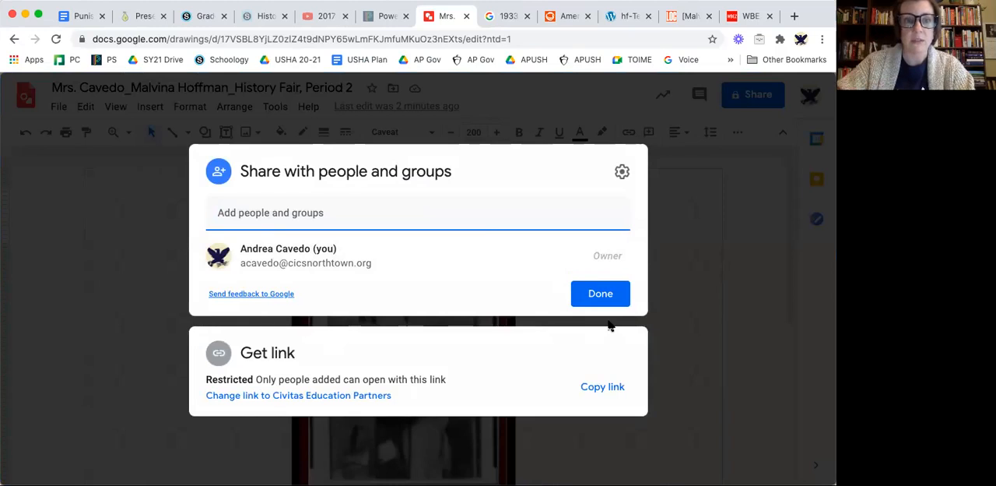
left_click(768, 275)
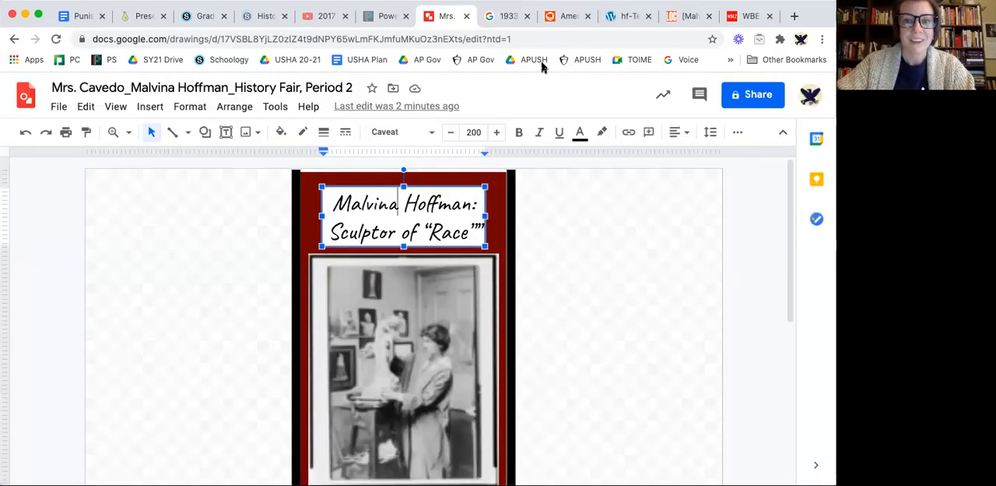